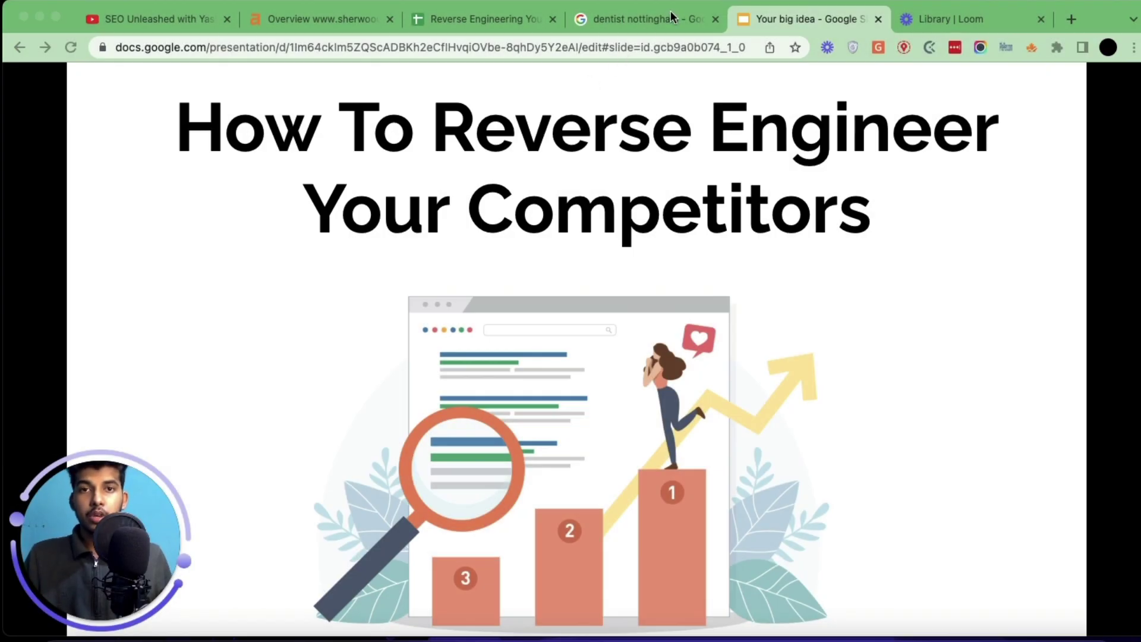
- Switch from the Slides title slide to the 'dentist nottingham' Google results
left_click(670, 13)
scroll(565, 181, "up", 1)
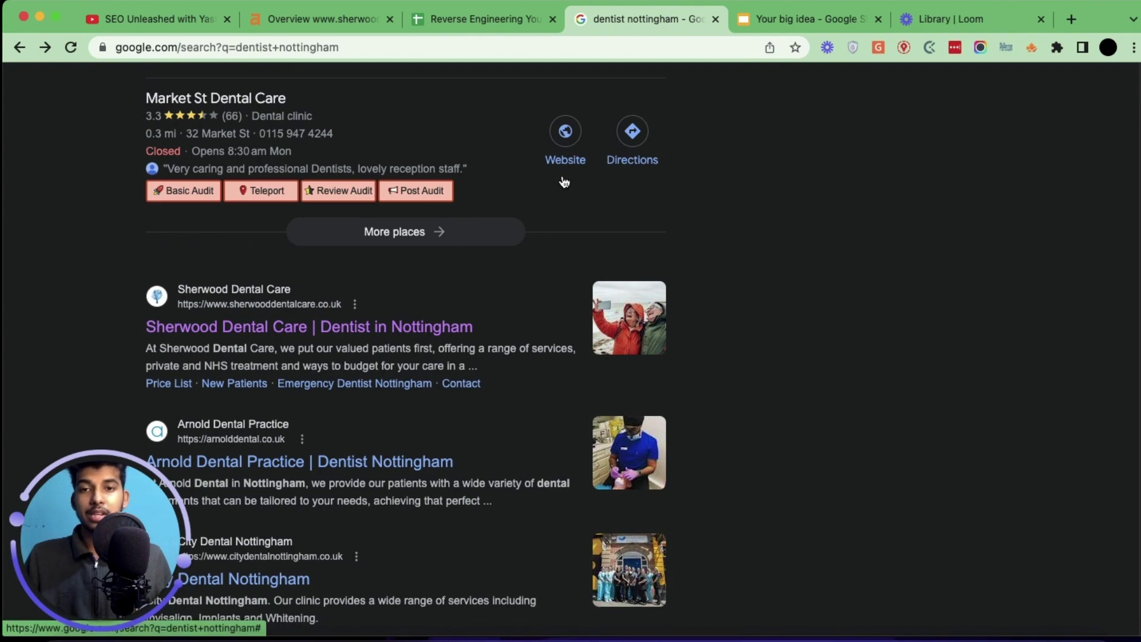
- Open the 'Sherwood Dental Care | Dentist in Nottingham' result from the search listings
scroll(789, 204, "up", 2)
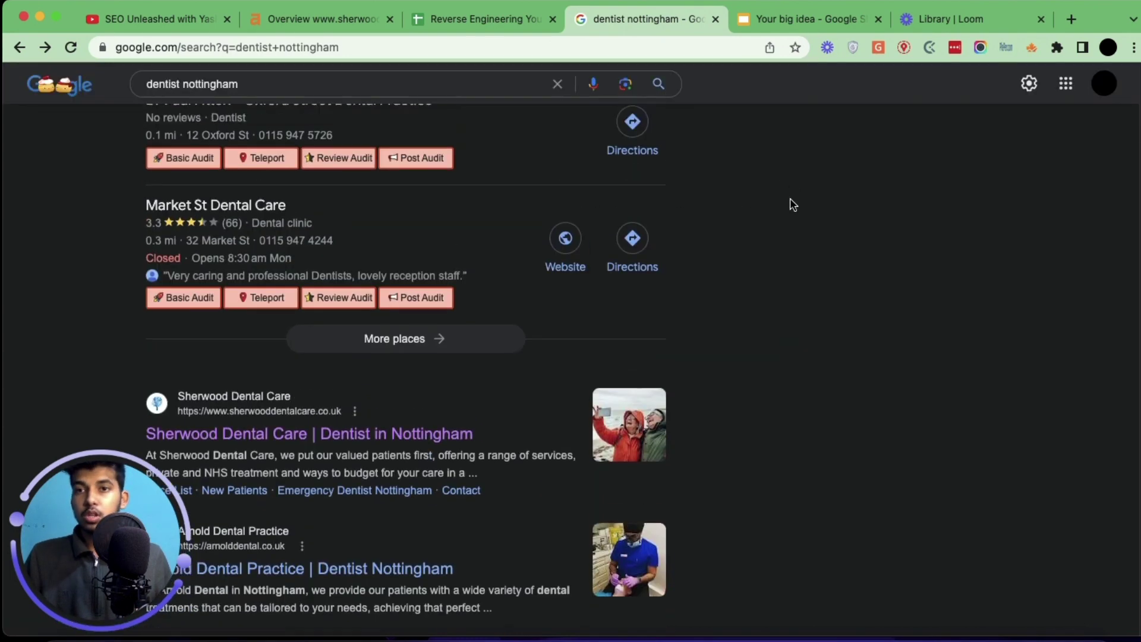
scroll(792, 204, "down", 2)
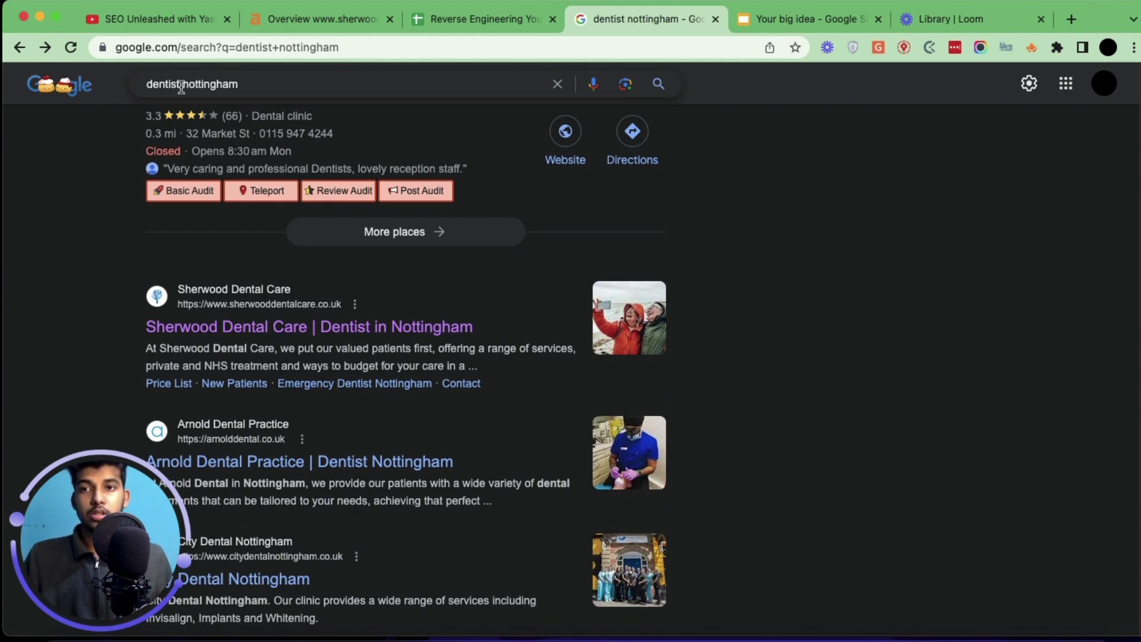
scroll(155, 256, "down", 3)
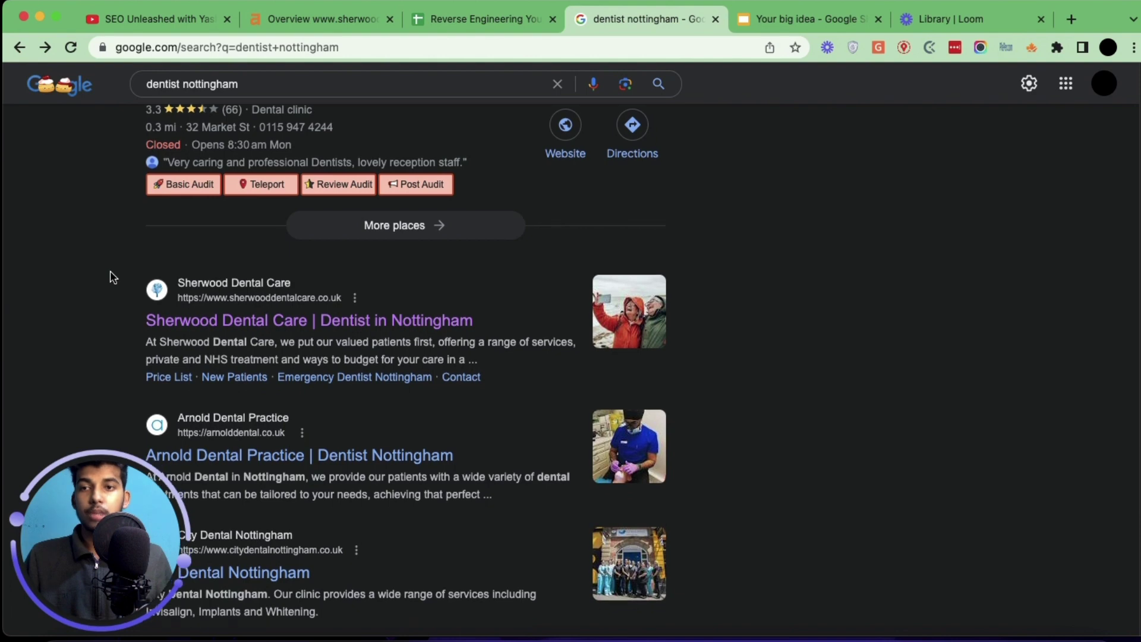
left_click(191, 222)
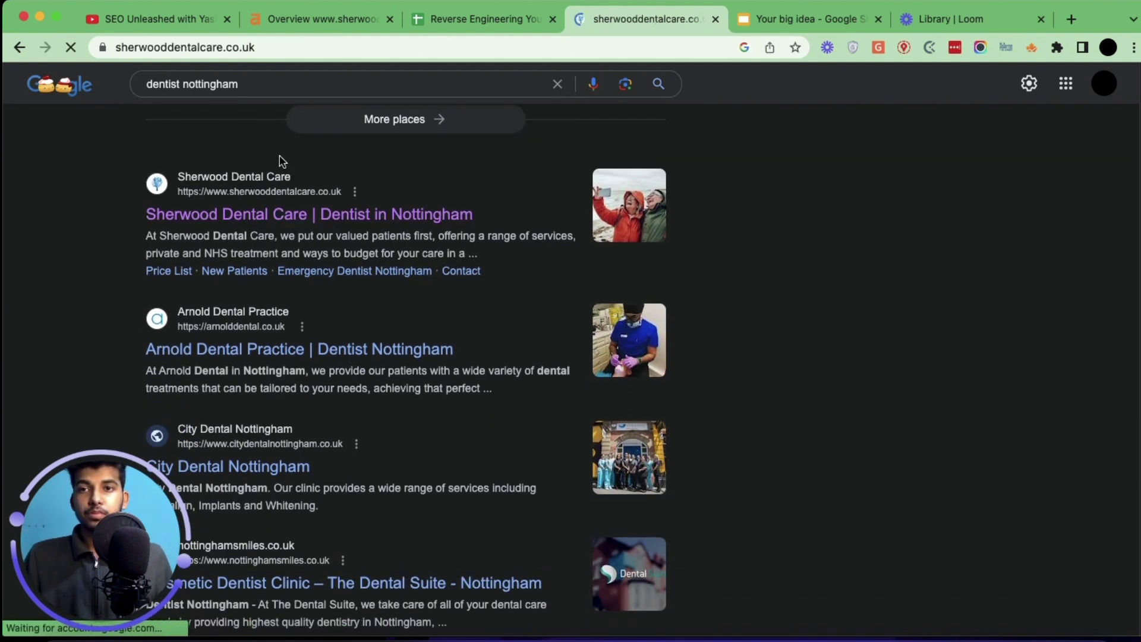
- Append /sitemap.xml to the Sherwood Dental Care URL to load its sitemap index
left_click(286, 51)
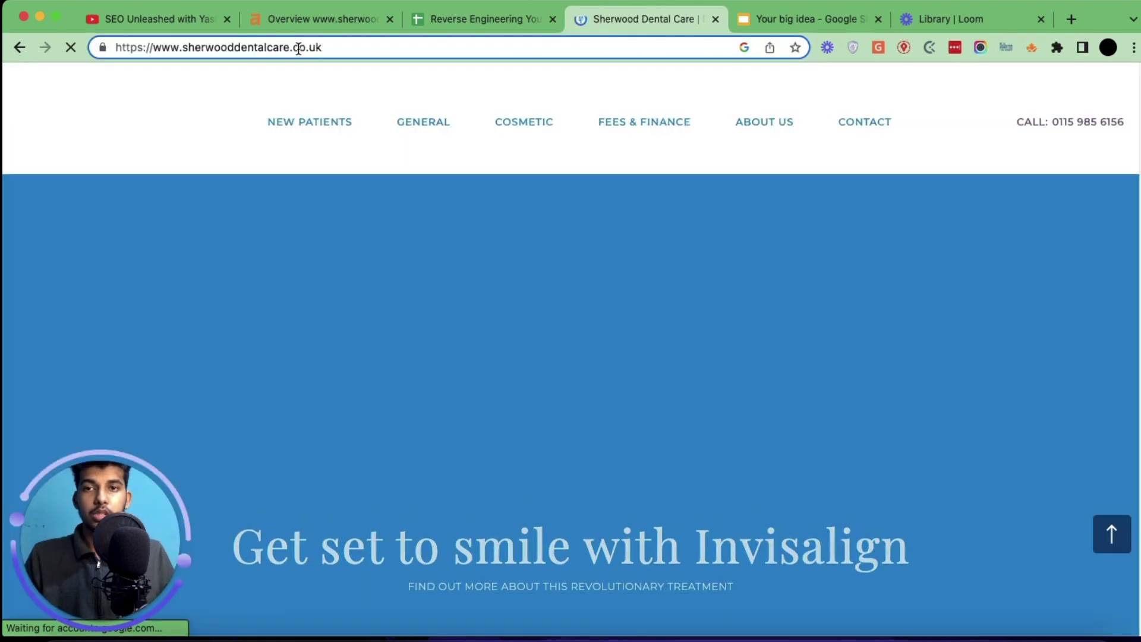
type("/")
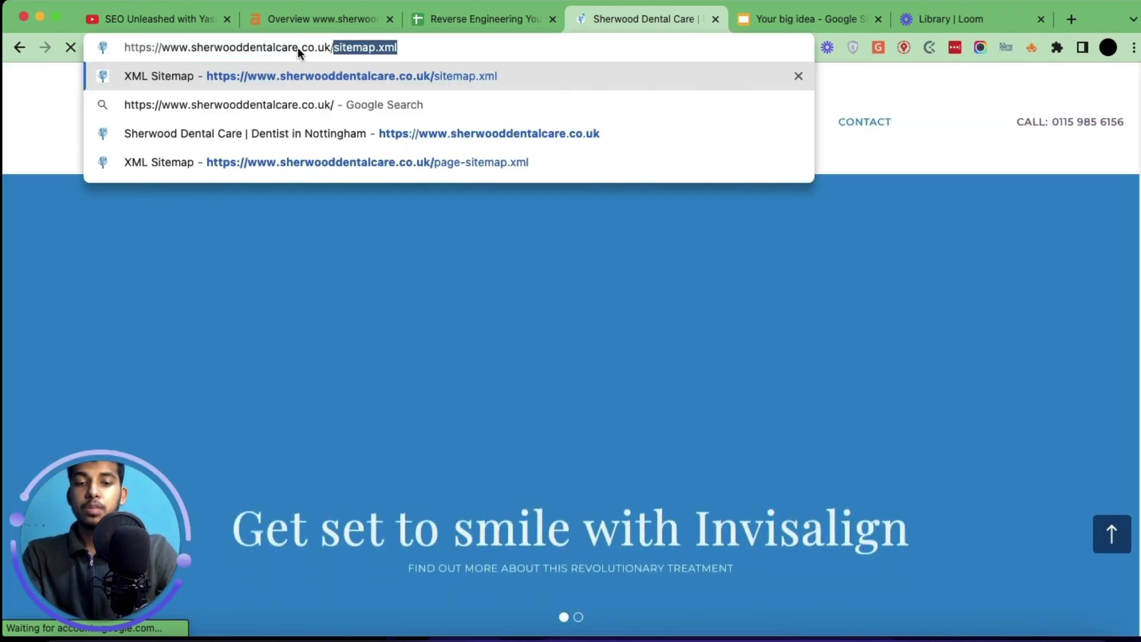
type("sitemap.xml")
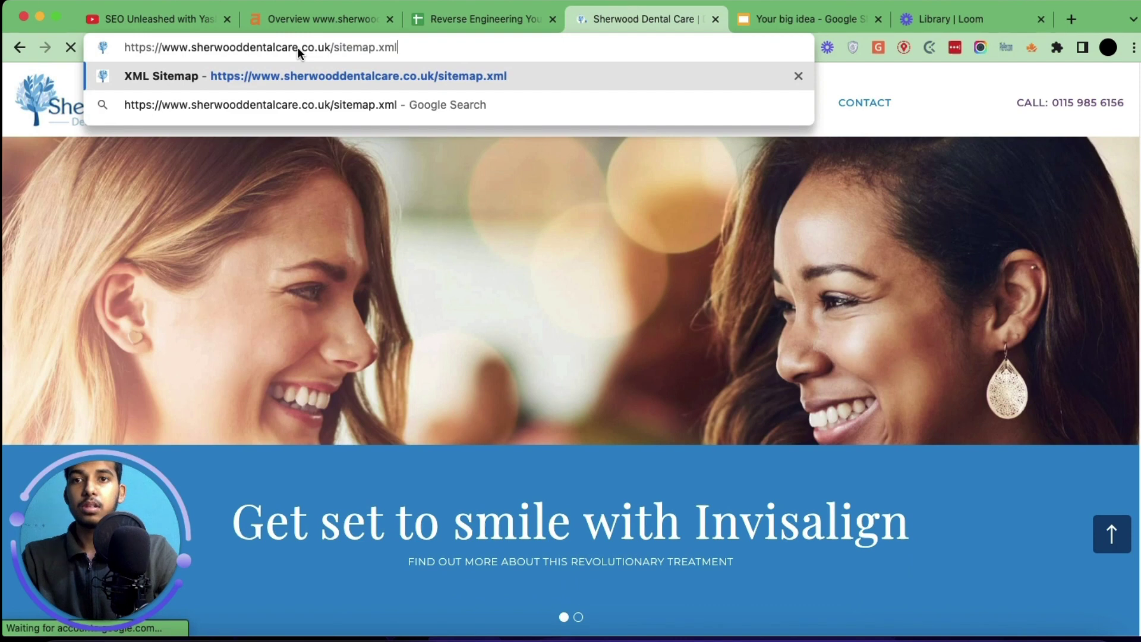
key("Return")
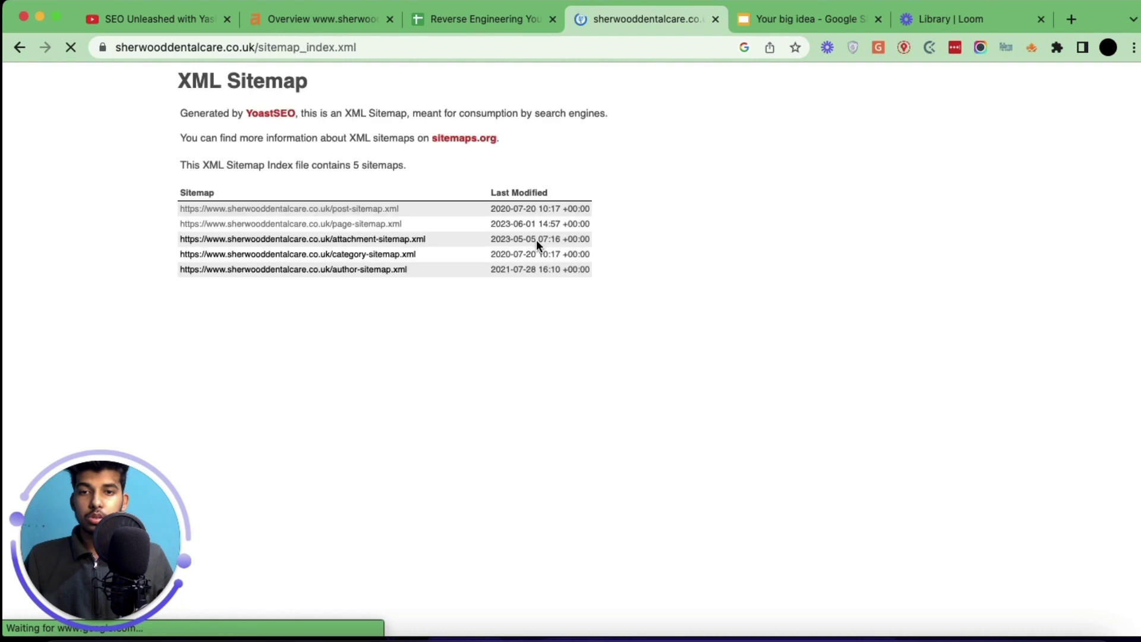
right_click(276, 212)
- Open the individual sitemaps, including the page sitemap, in new tabs
left_click(276, 221)
right_click(276, 223)
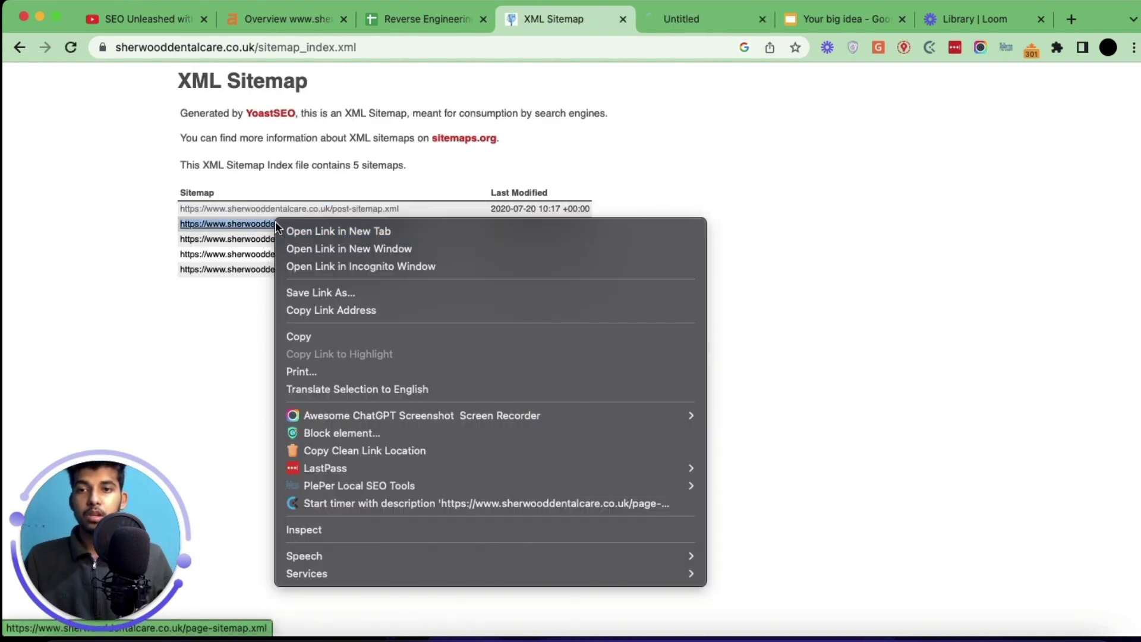
left_click(279, 230)
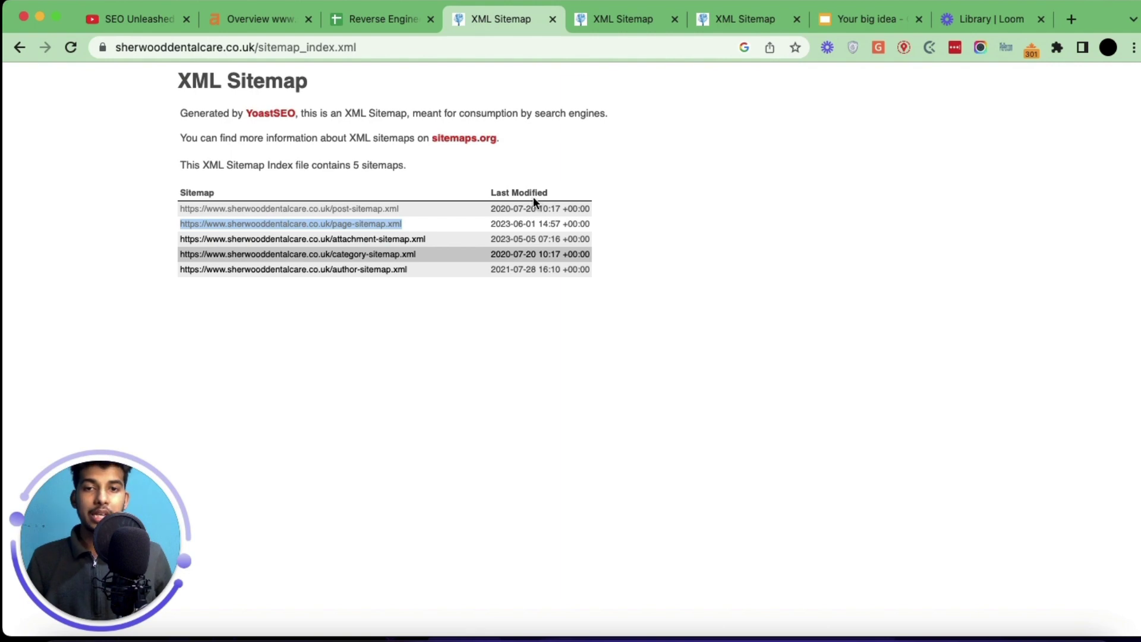
- Review the page sitemap (31 URLs) and post sitemap (2 URLs), then return to the spreadsheet
left_click(722, 18)
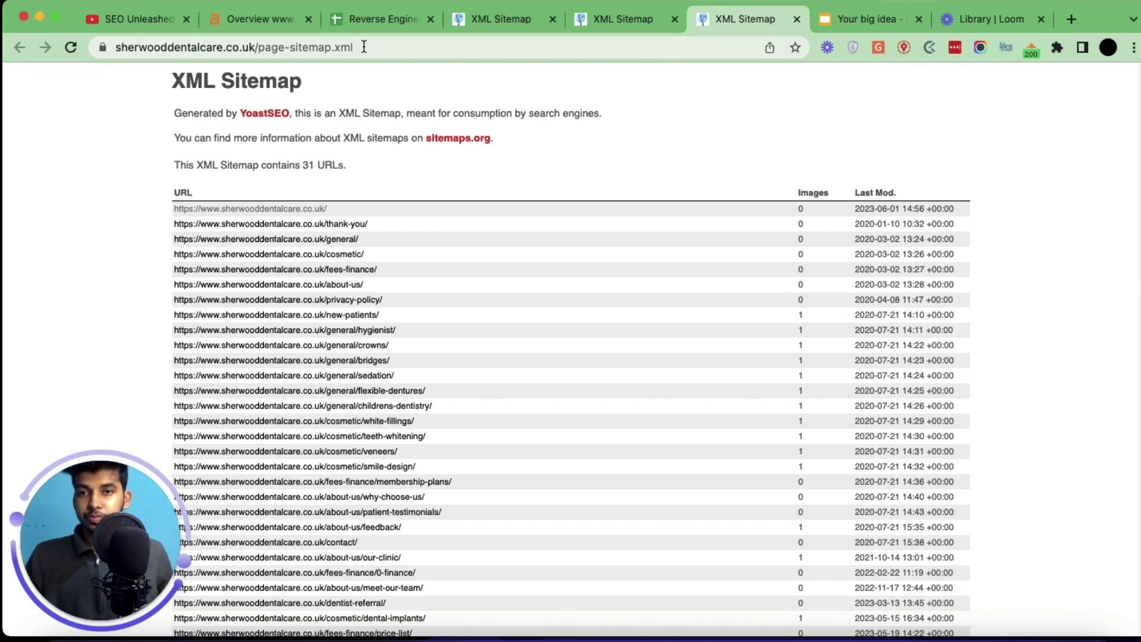
left_click(654, 19)
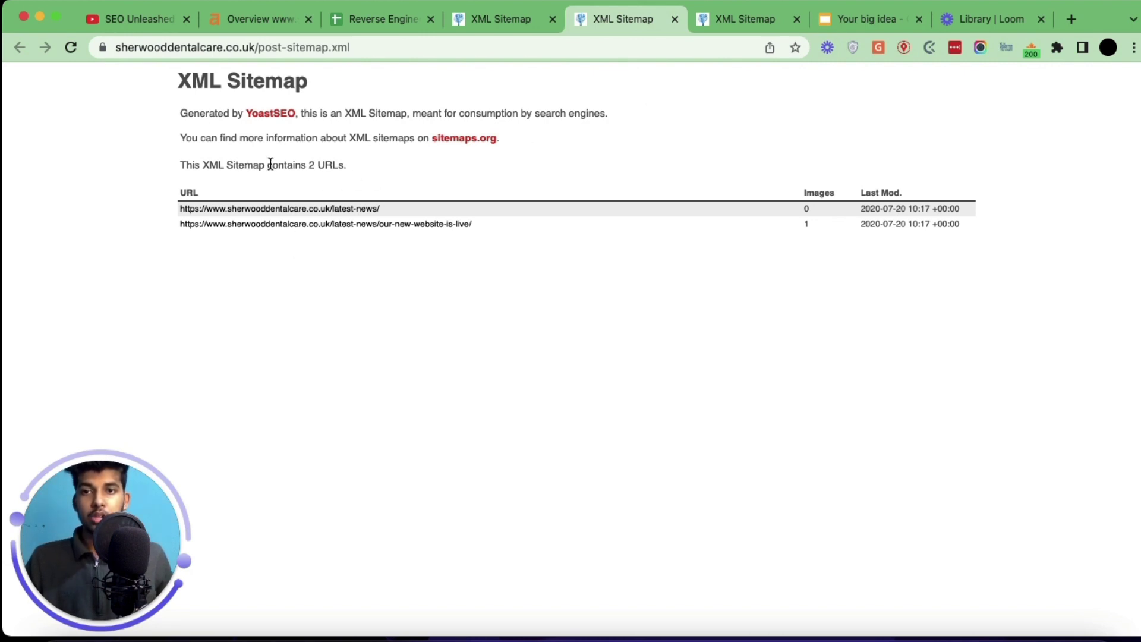
left_click(363, 19)
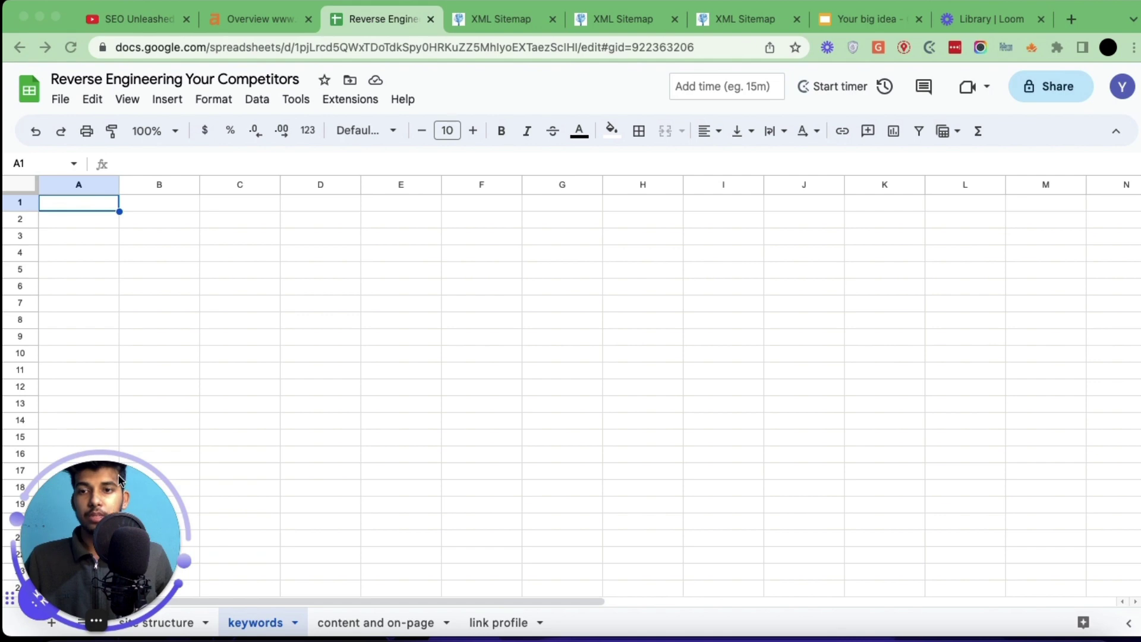
- Show the site structure sheet and browse its sherwooddentalcare.co.uk URLs down to row 40
left_click(157, 624)
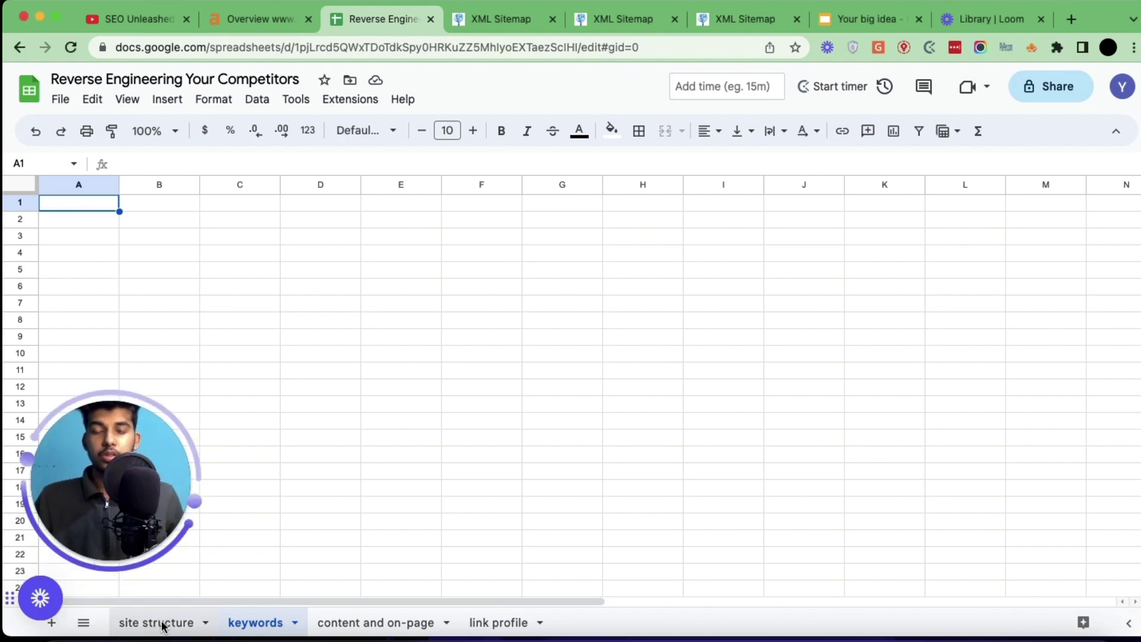
left_click(160, 624)
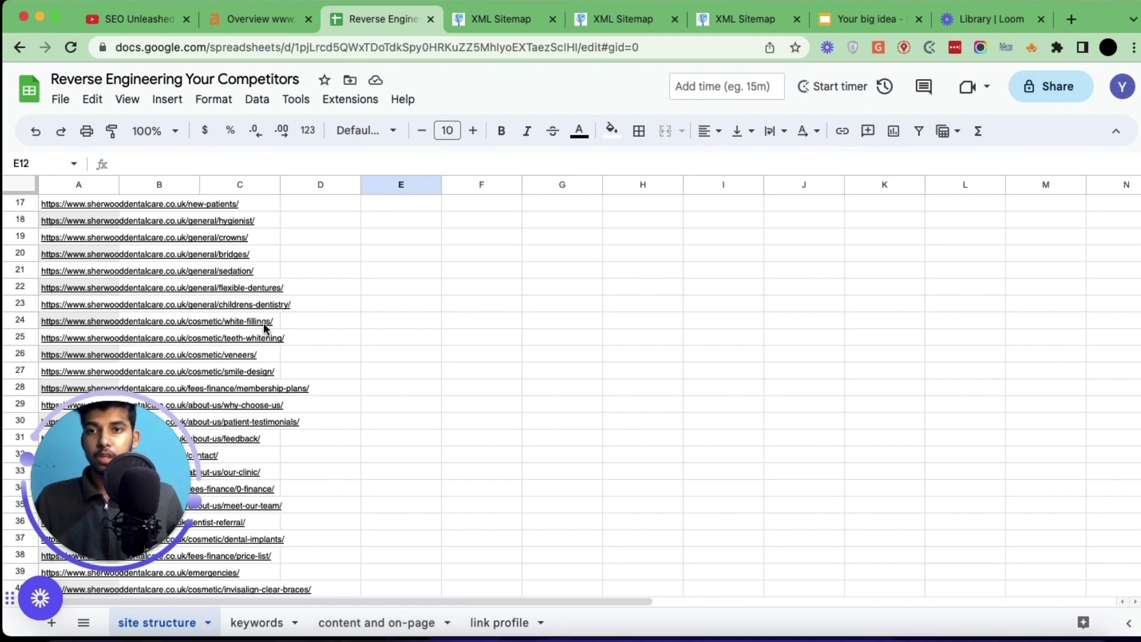
scroll(264, 327, "up", 5)
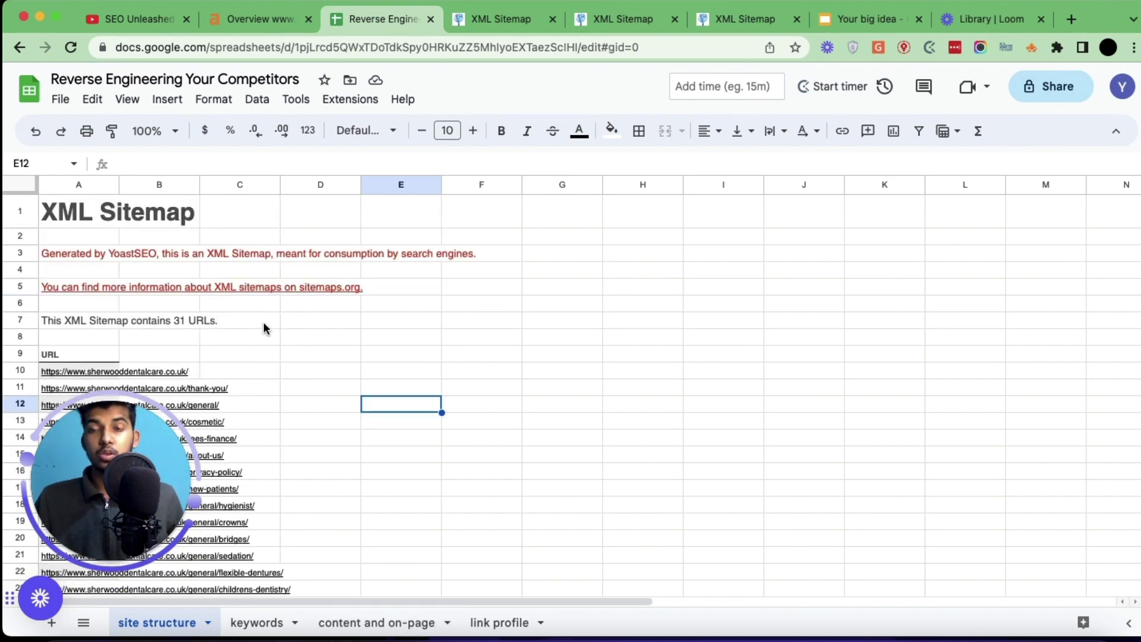
scroll(322, 312, "down", 3)
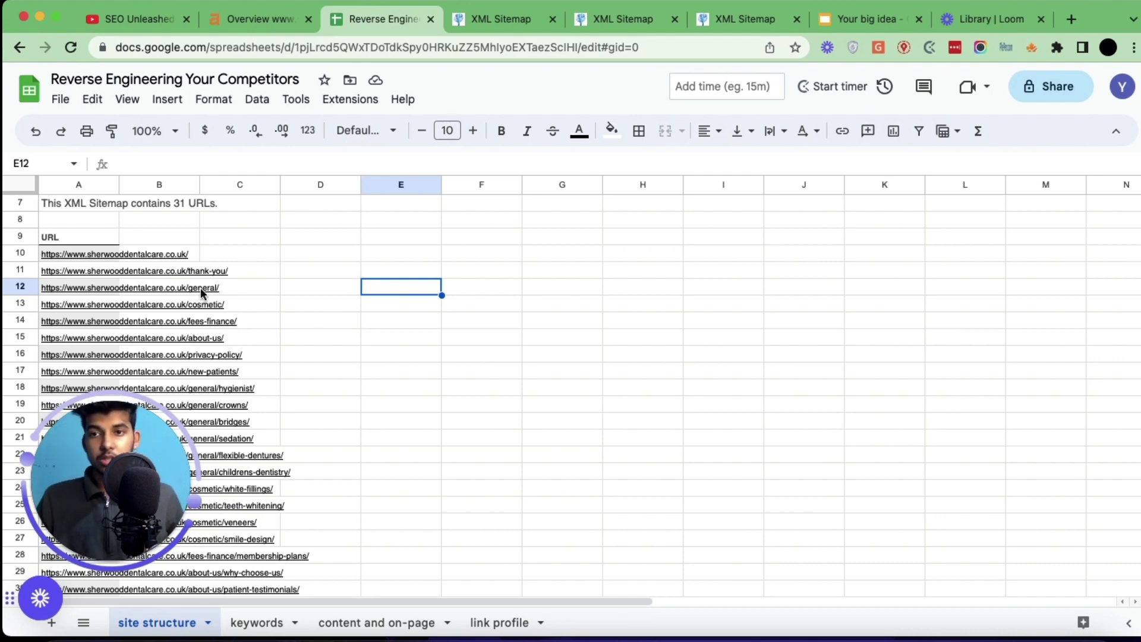
scroll(247, 438, "down", 5)
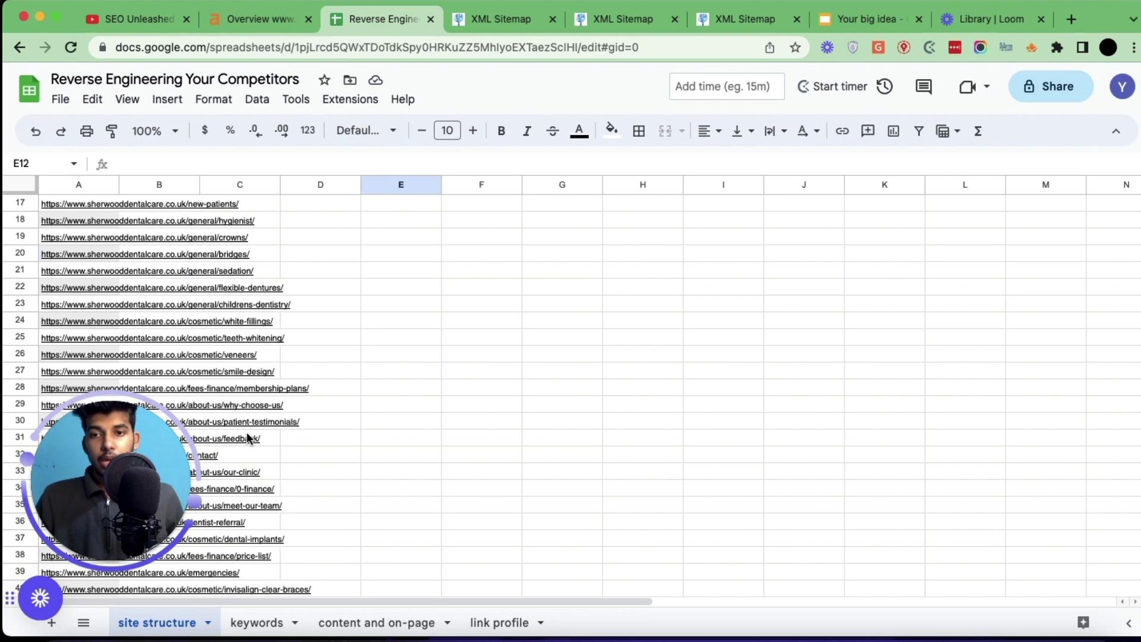
scroll(248, 438, "down", 1)
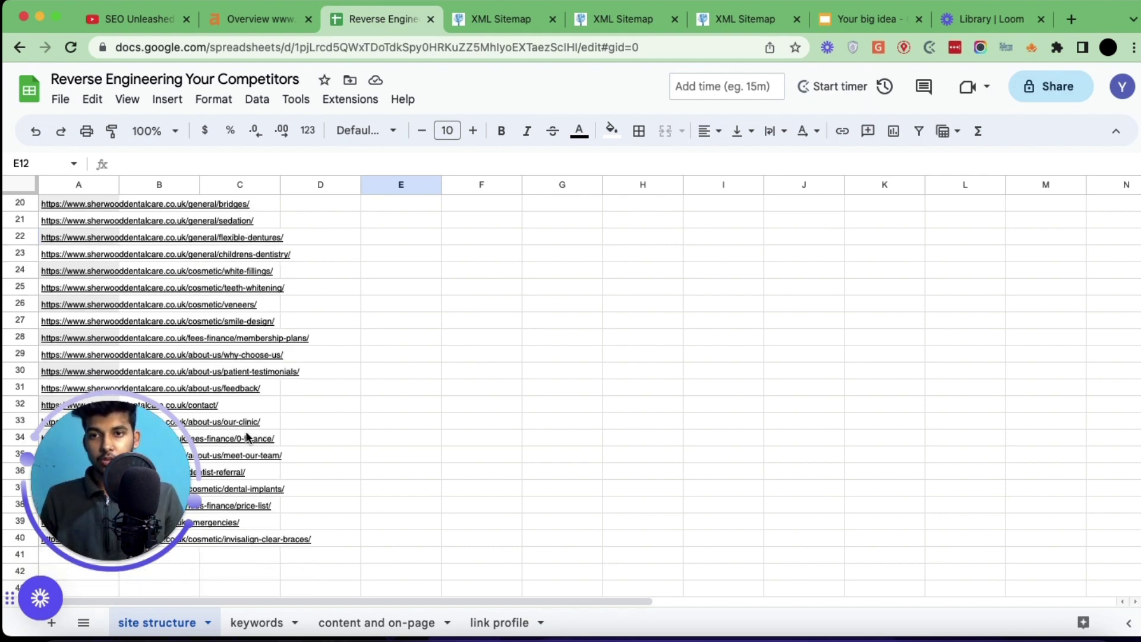
scroll(251, 437, "down", 1)
scroll(252, 437, "up", 1)
scroll(252, 430, "down", 3)
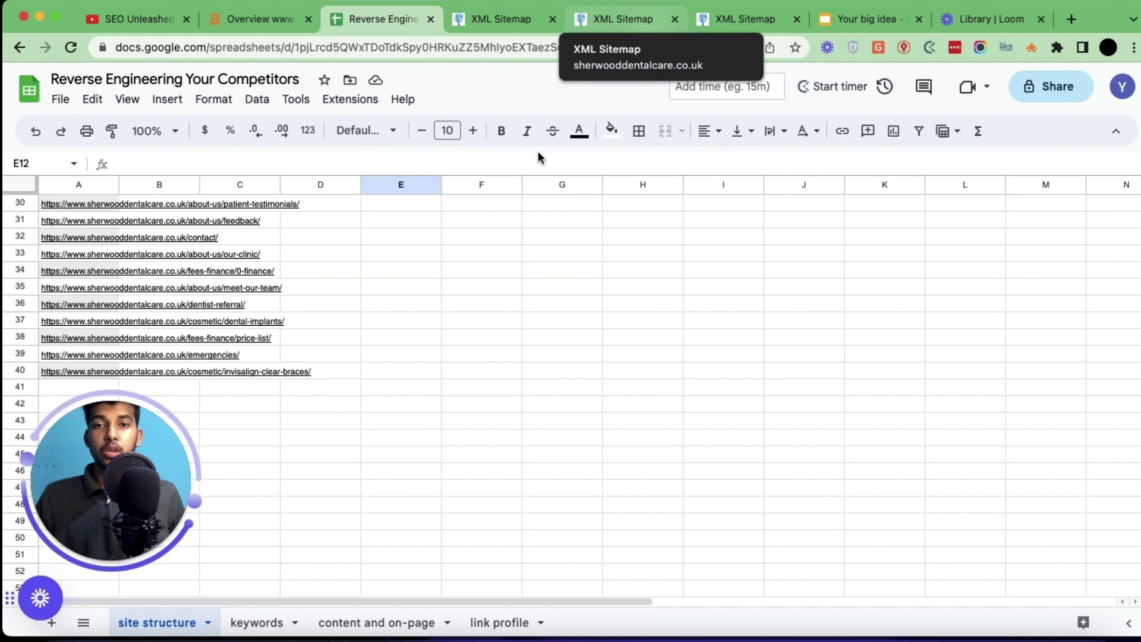
- Return to the page-sitemap.xml tab listing 31 page URLs with last-modified dates
left_click(720, 23)
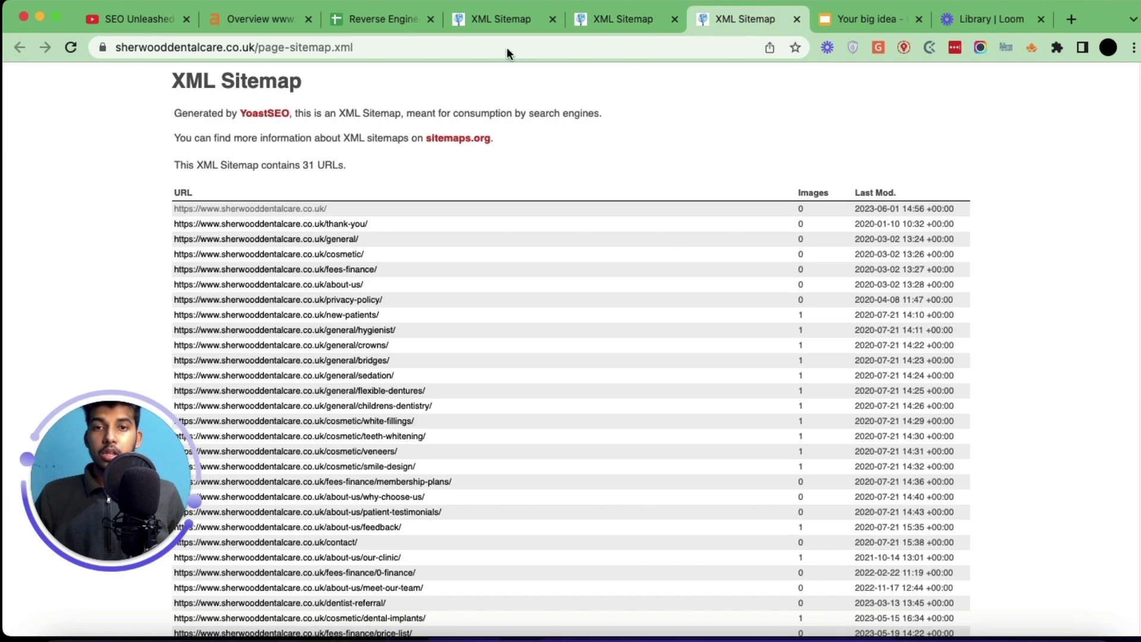
- Open the Ahrefs overview for sherwooddentalcare.co.uk: DR 4.2, 222 backlinks, 61 referring domains
left_click_drag(257, 47, 97, 47)
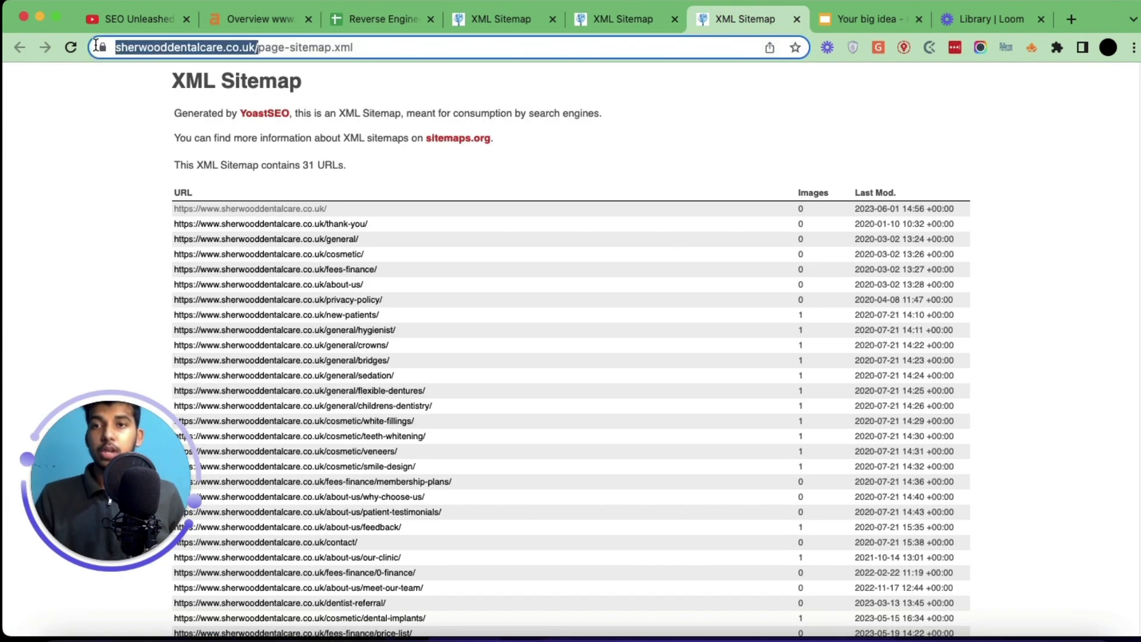
left_click(255, 19)
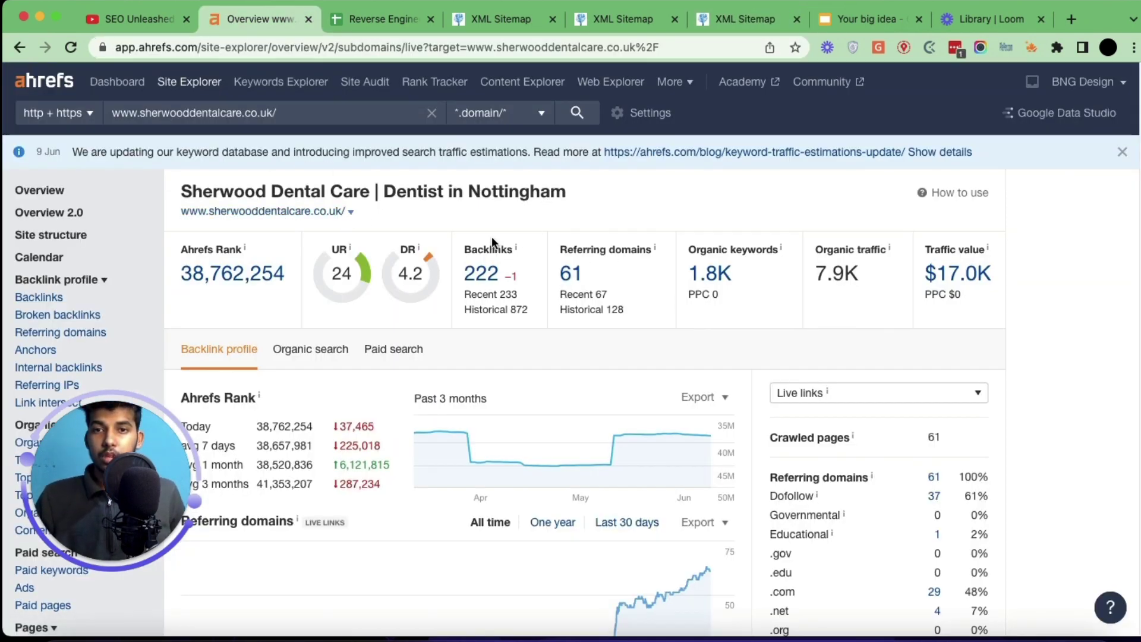
- Review the Ahrefs organic keywords report (1,771 keywords), then go back to the spreadsheet
left_click(710, 274)
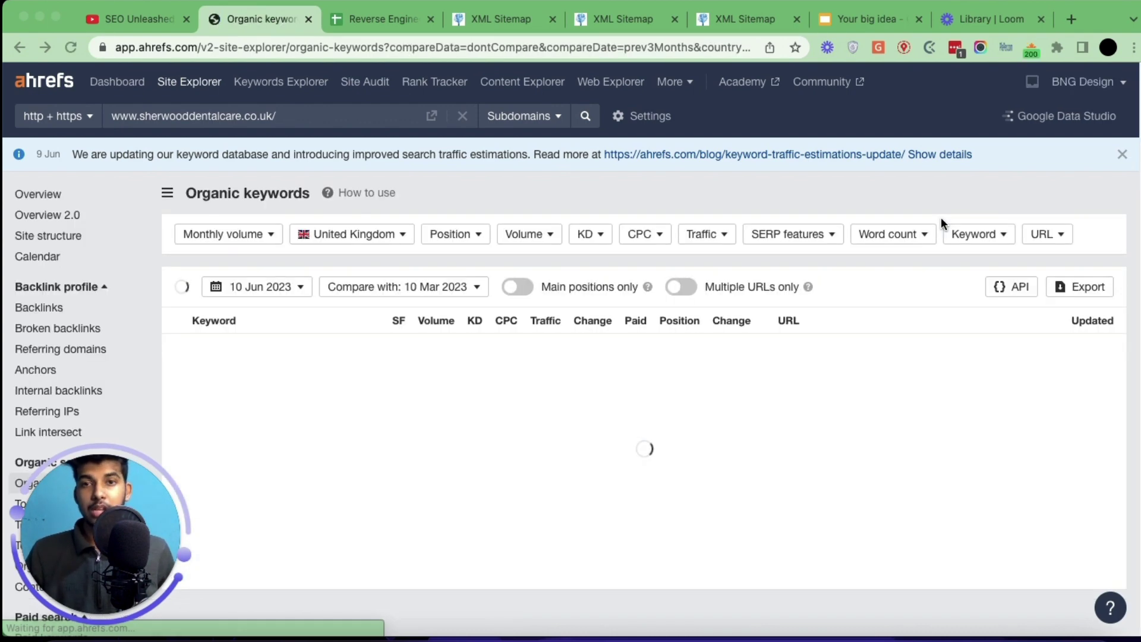
scroll(875, 263, "down", 1)
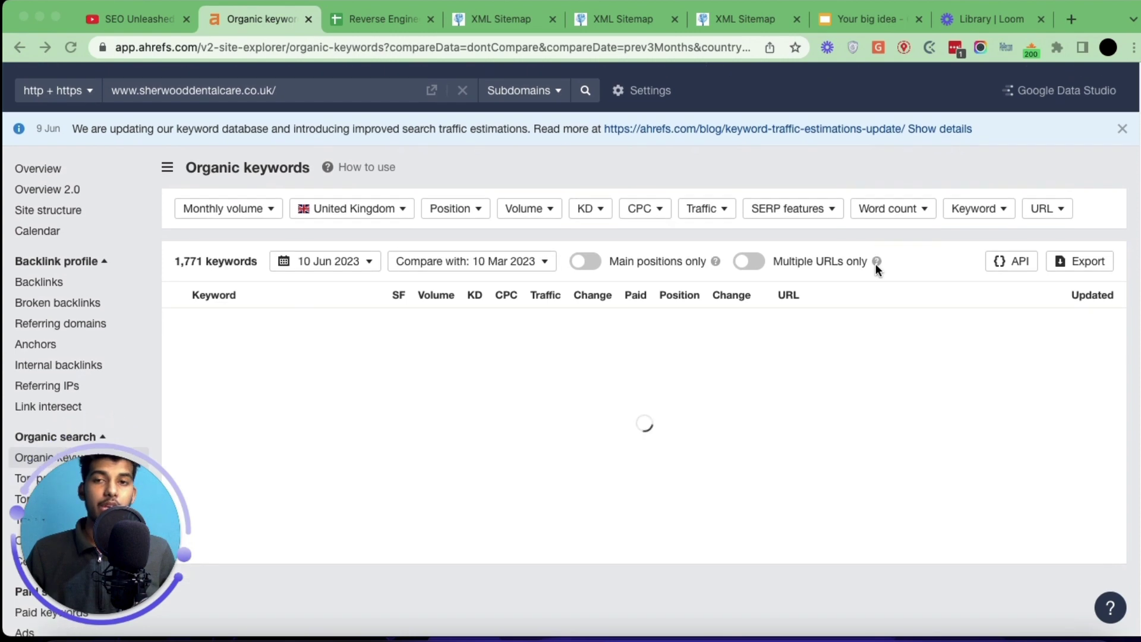
scroll(876, 263, "down", 3)
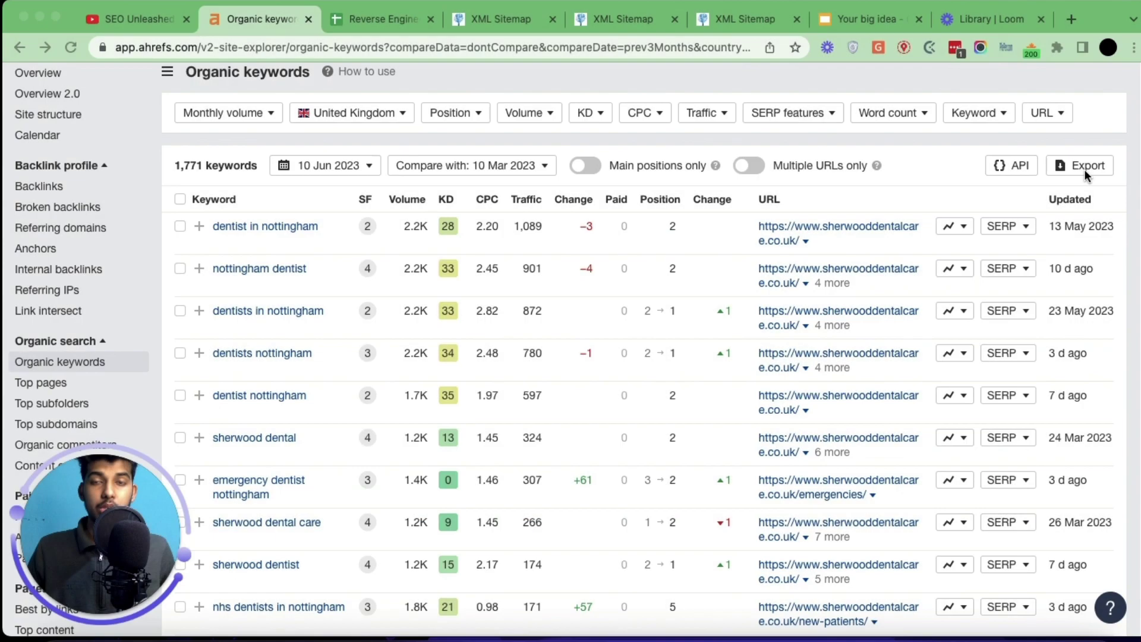
left_click(371, 17)
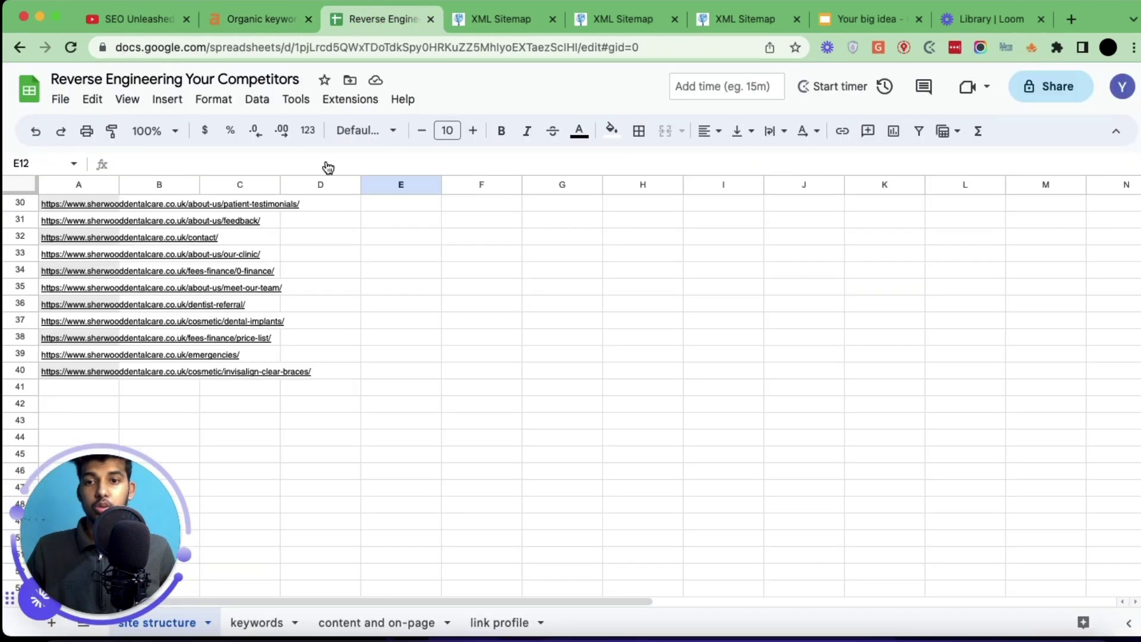
- Open the keywords sheet, then strip page-sitemap.xml from the URL to load the homepage
left_click(265, 619)
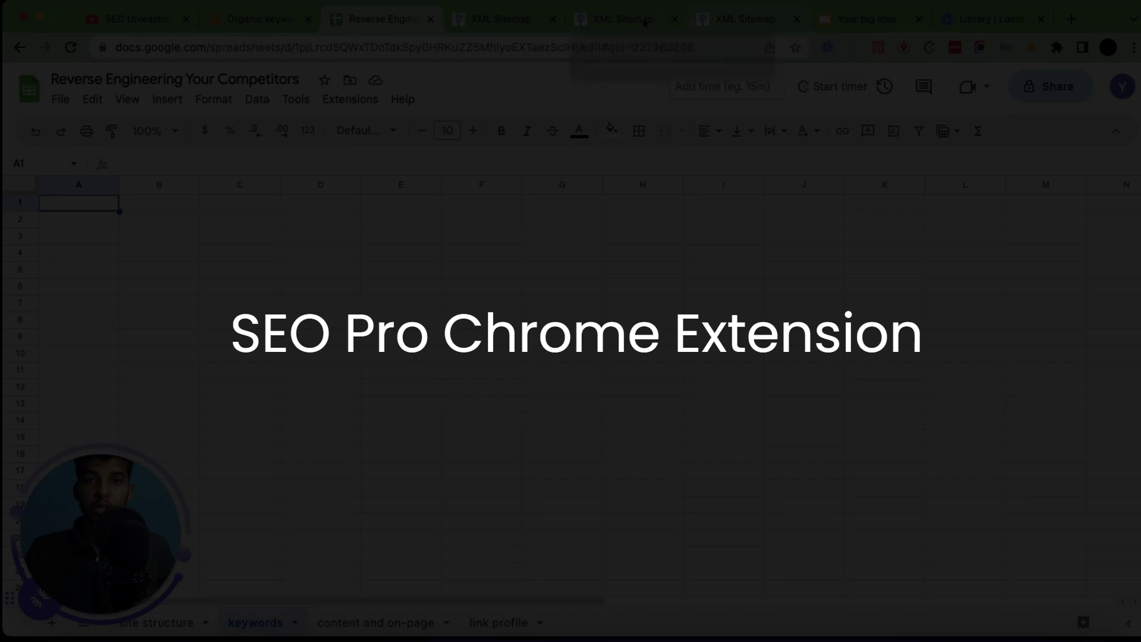
left_click(728, 22)
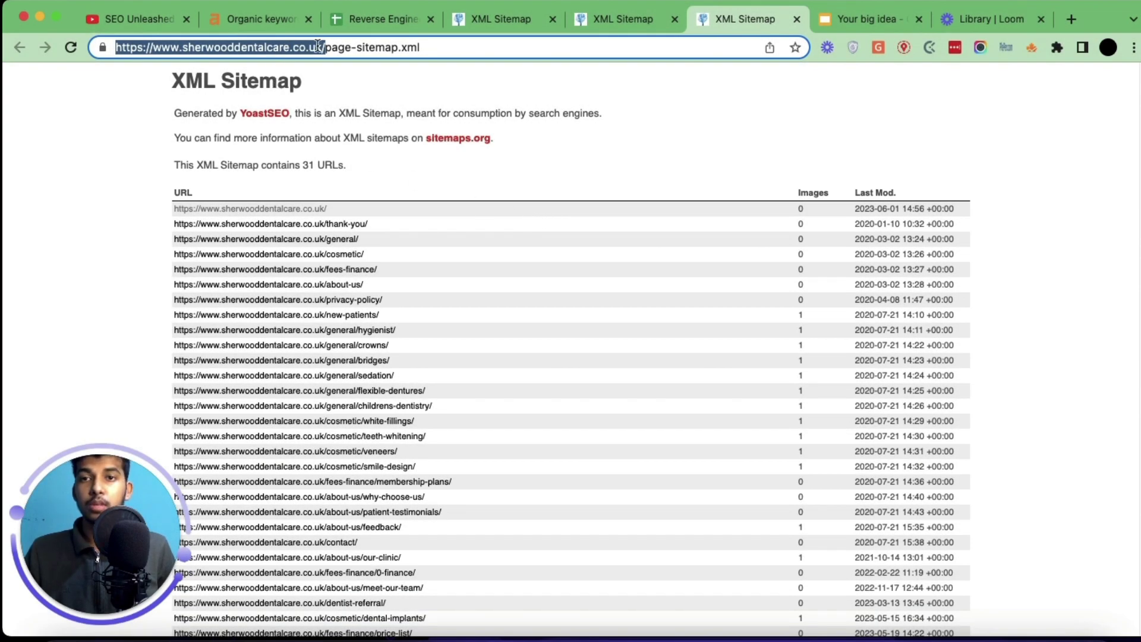
left_click_drag(325, 47, 423, 49)
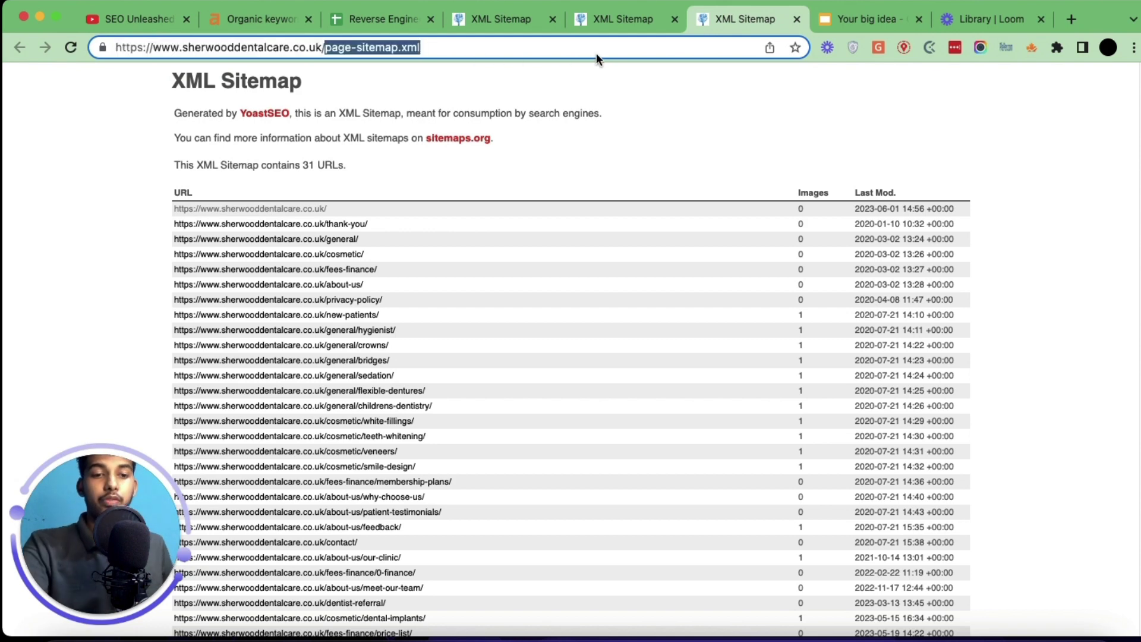
key("BackSpace")
key("Return")
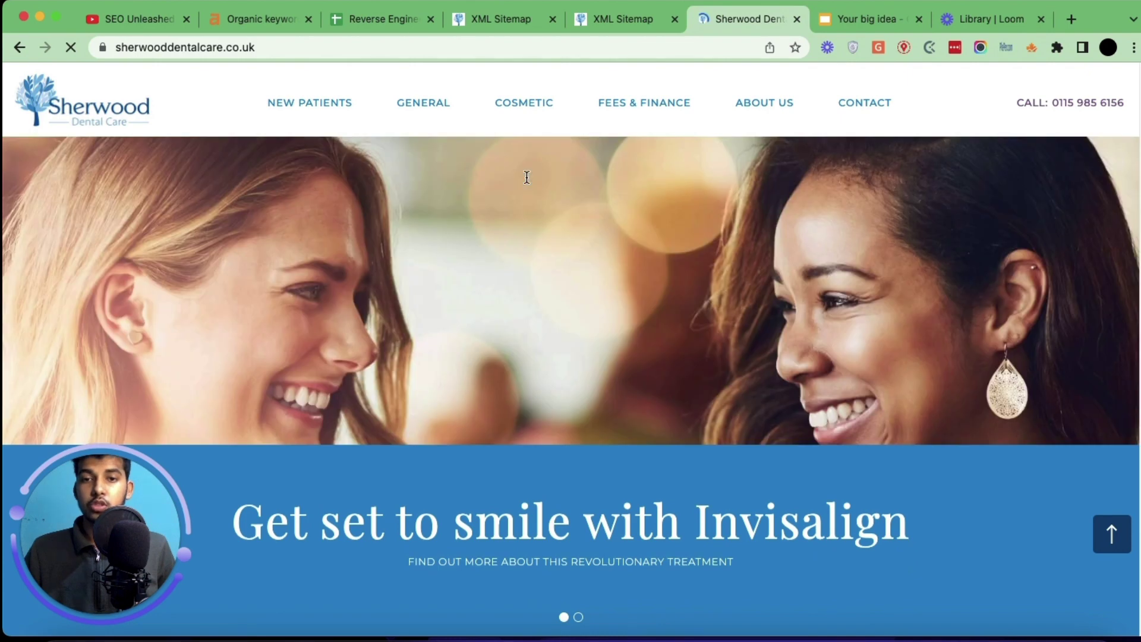
- Open SEO Pro's homepage overview: 44-character title, no meta description, 5 H1s, 129 links
left_click(1032, 47)
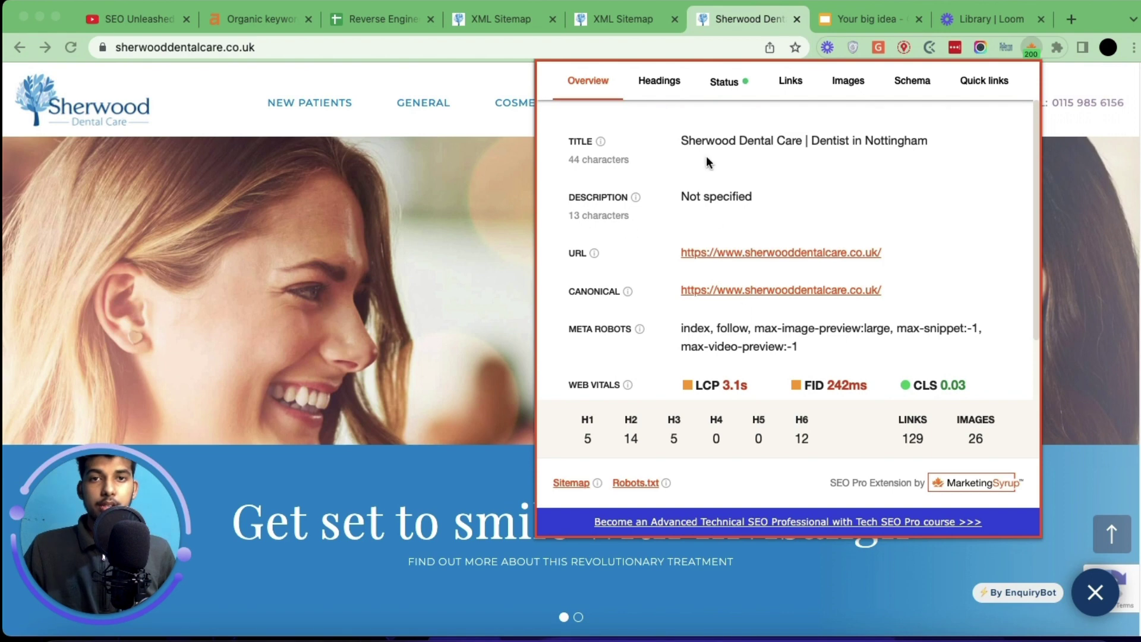
- Show the homepage headings in SEO Pro: 5 H1s, 14 H2s, 5 H3s and 12 H6s
left_click(659, 82)
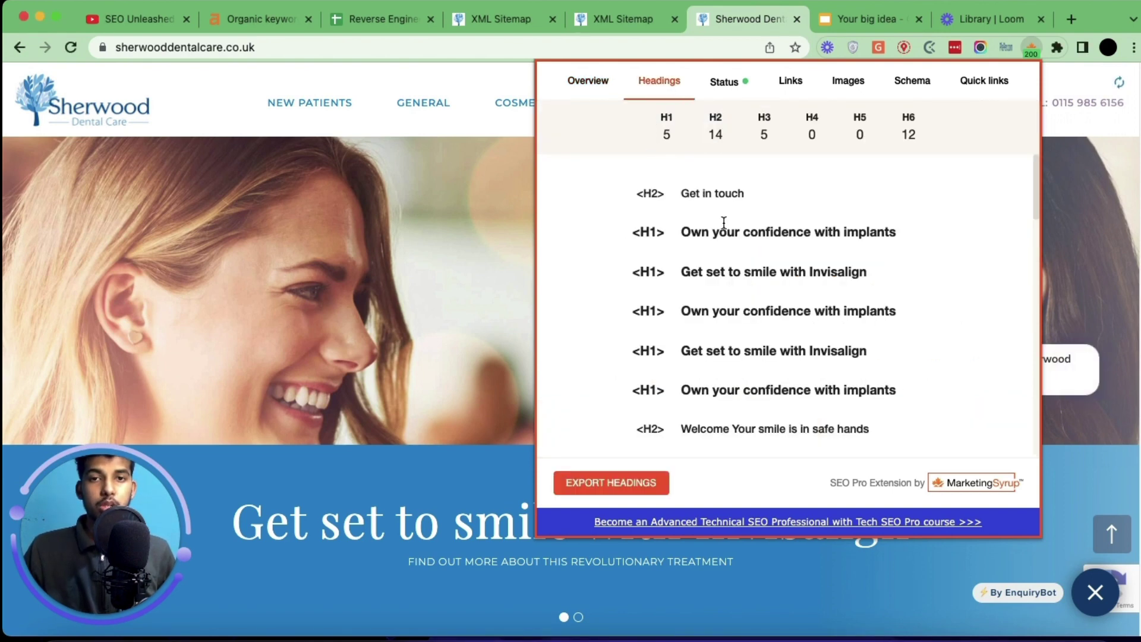
scroll(723, 223, "down", 15)
scroll(722, 218, "up", 10)
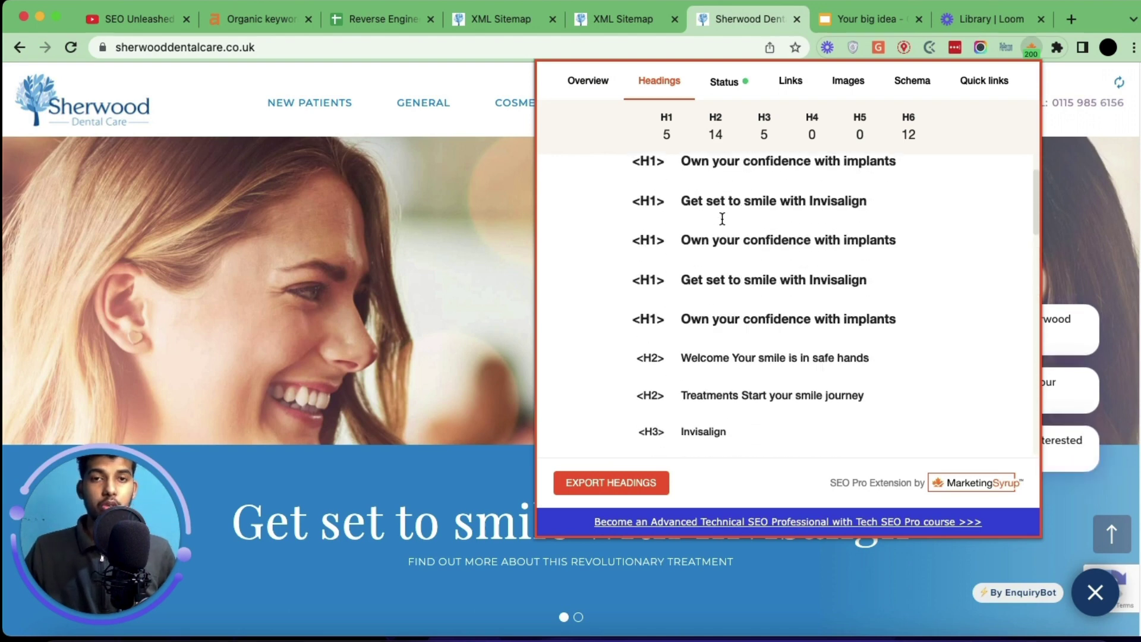
- Inspect the duplicated H1s 'Own your confidence with implants' and 'Get set to smile with Invisalign'
left_click_drag(682, 231, 922, 238)
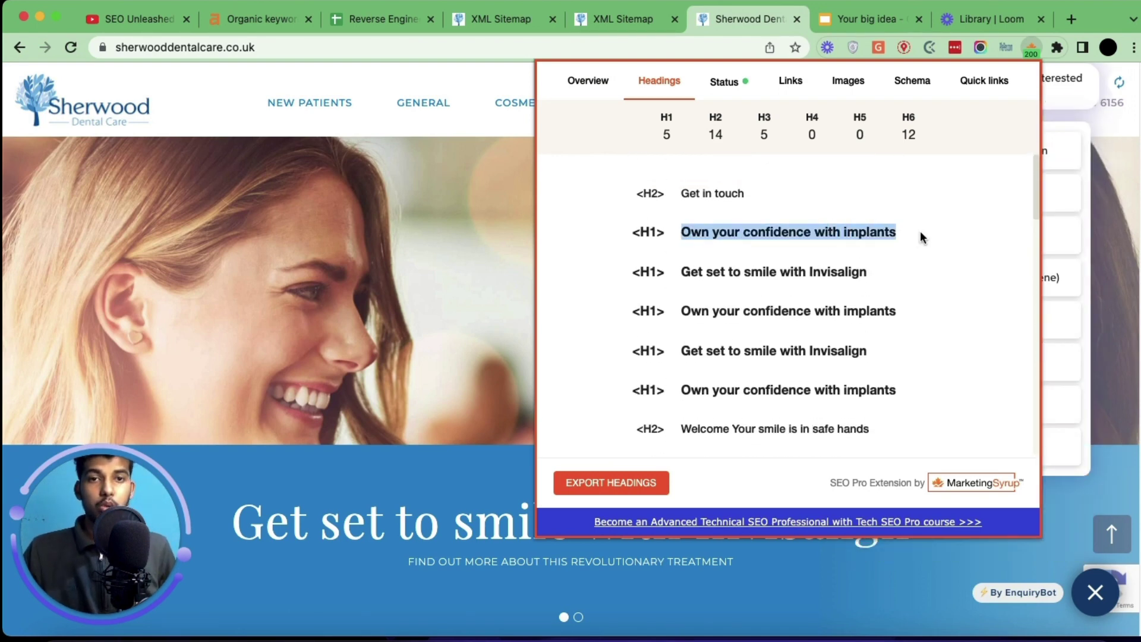
left_click_drag(682, 272, 937, 276)
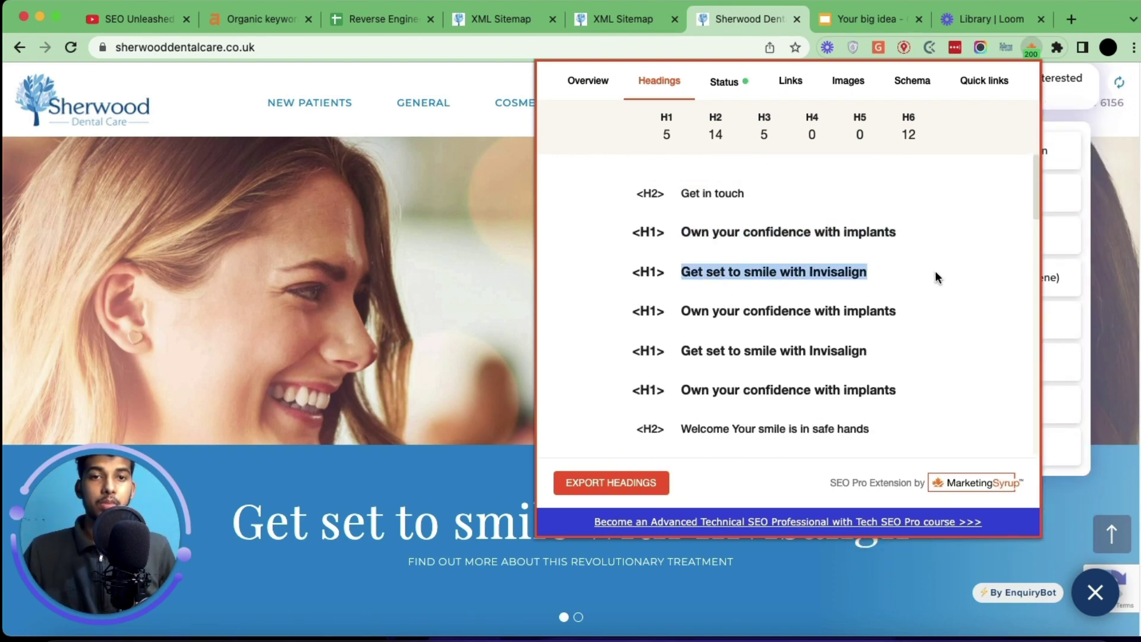
left_click_drag(683, 308, 944, 315)
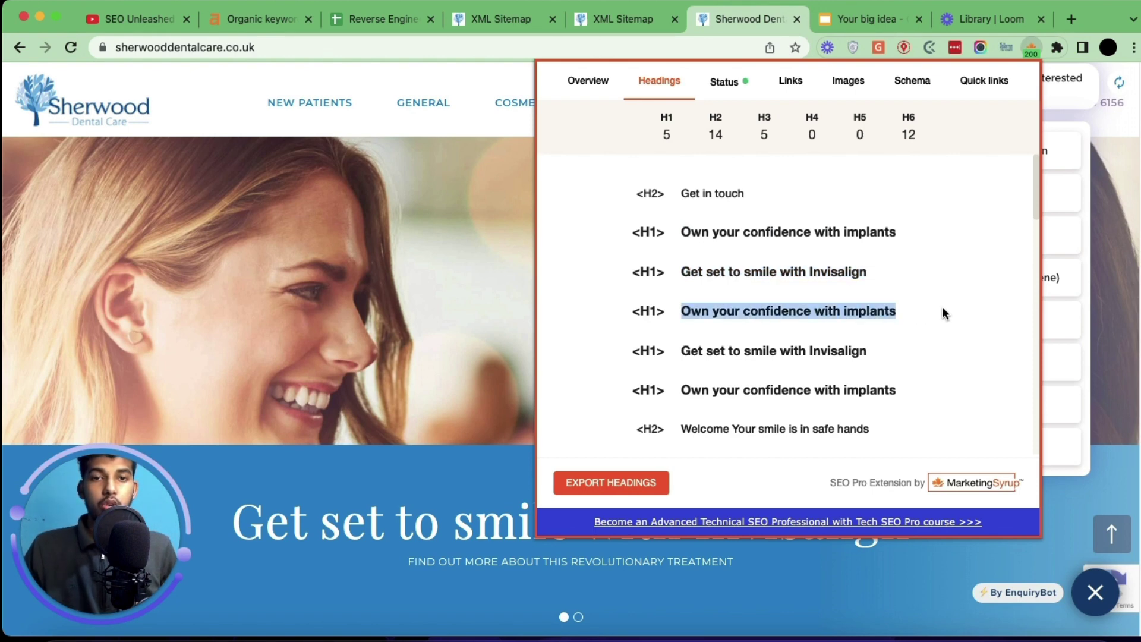
left_click_drag(681, 351, 913, 349)
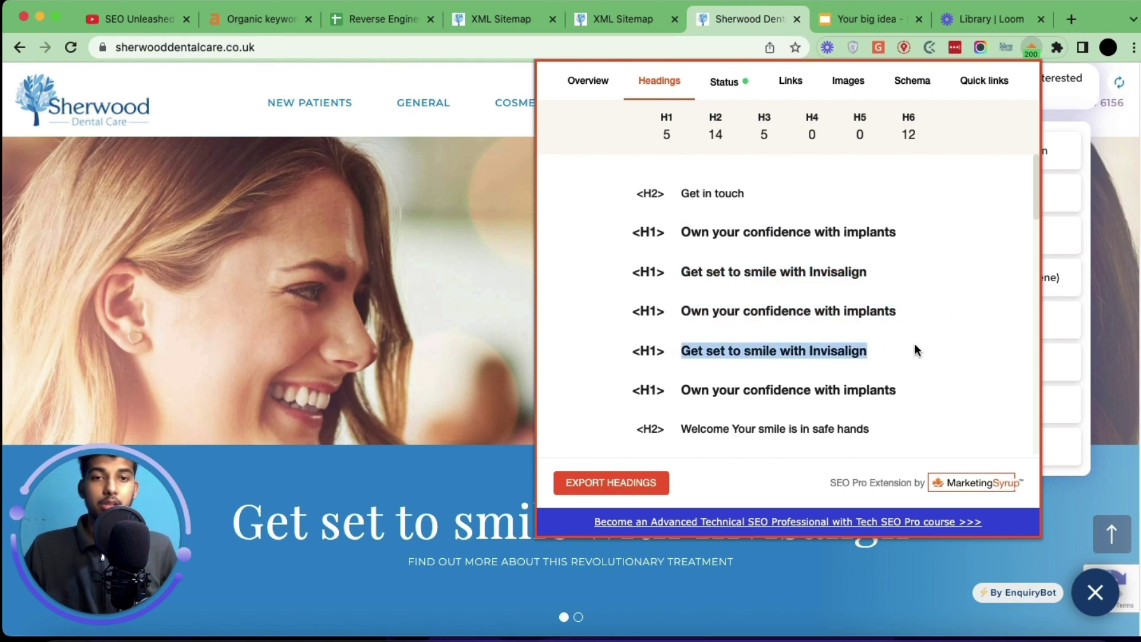
left_click(878, 352)
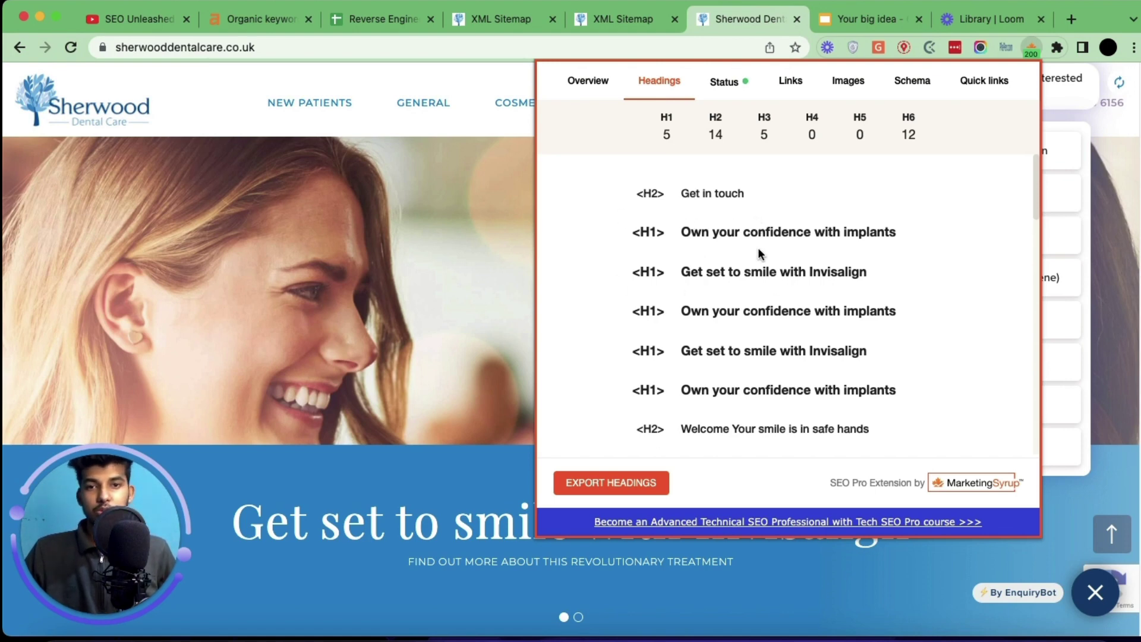
scroll(740, 266, "down", 10)
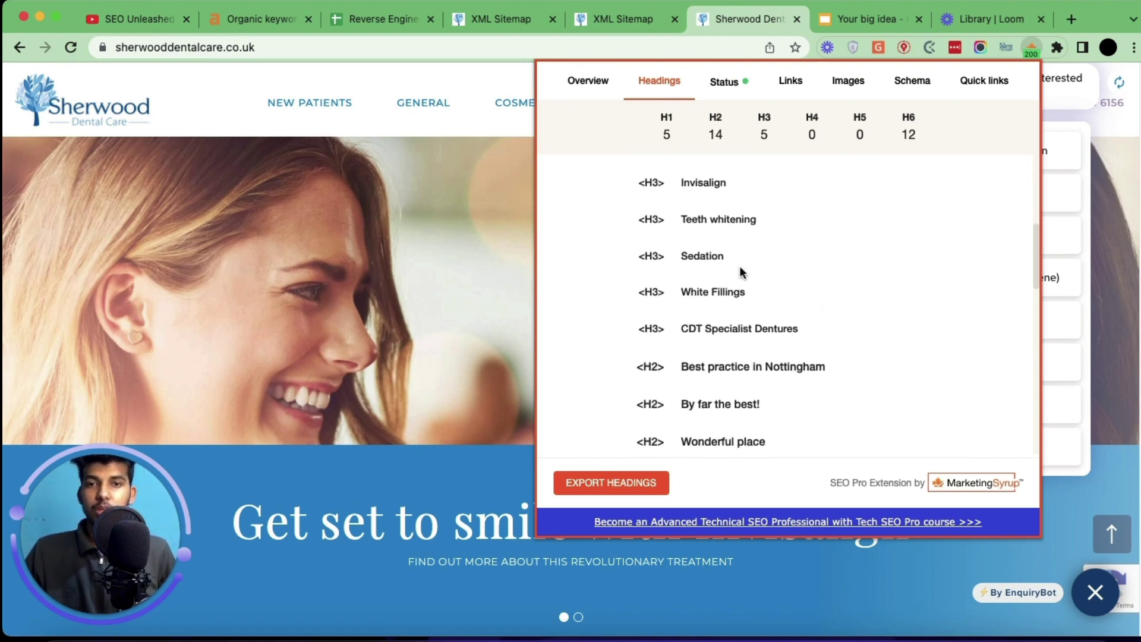
- Export the headings as a CSV and check the schema types, WebPage and BreadcrumbList
left_click(623, 479)
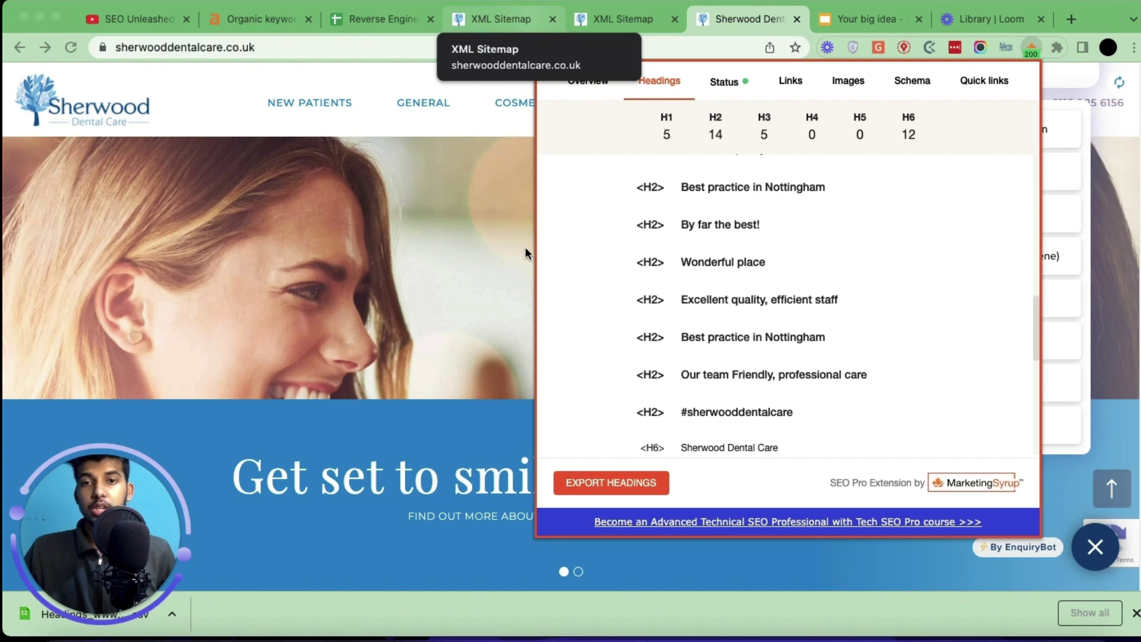
left_click(913, 83)
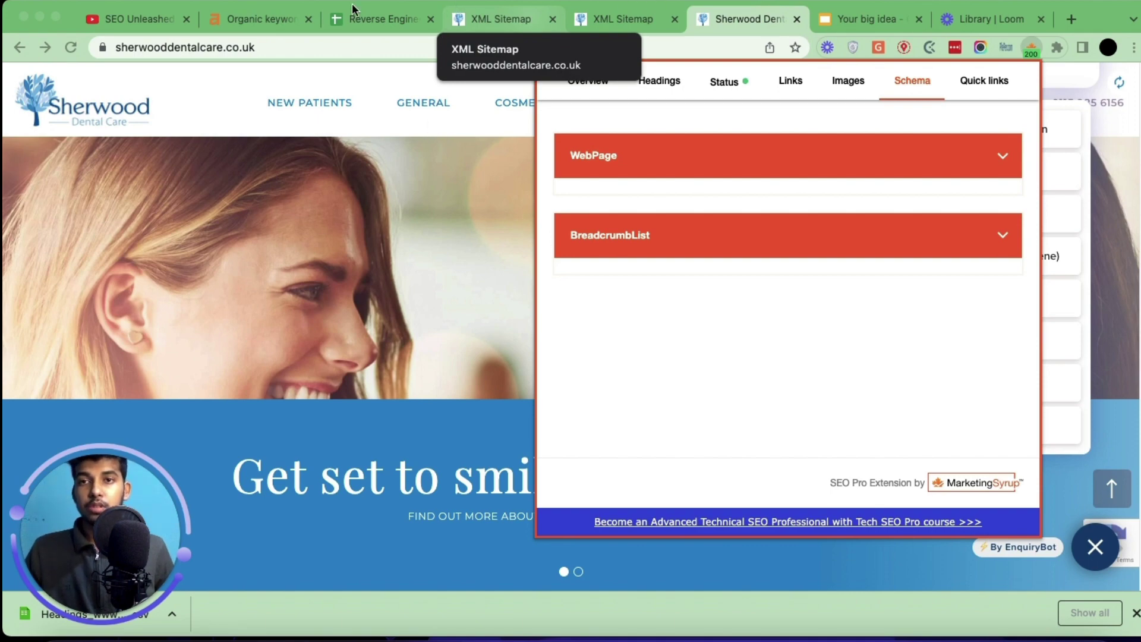
left_click(257, 17)
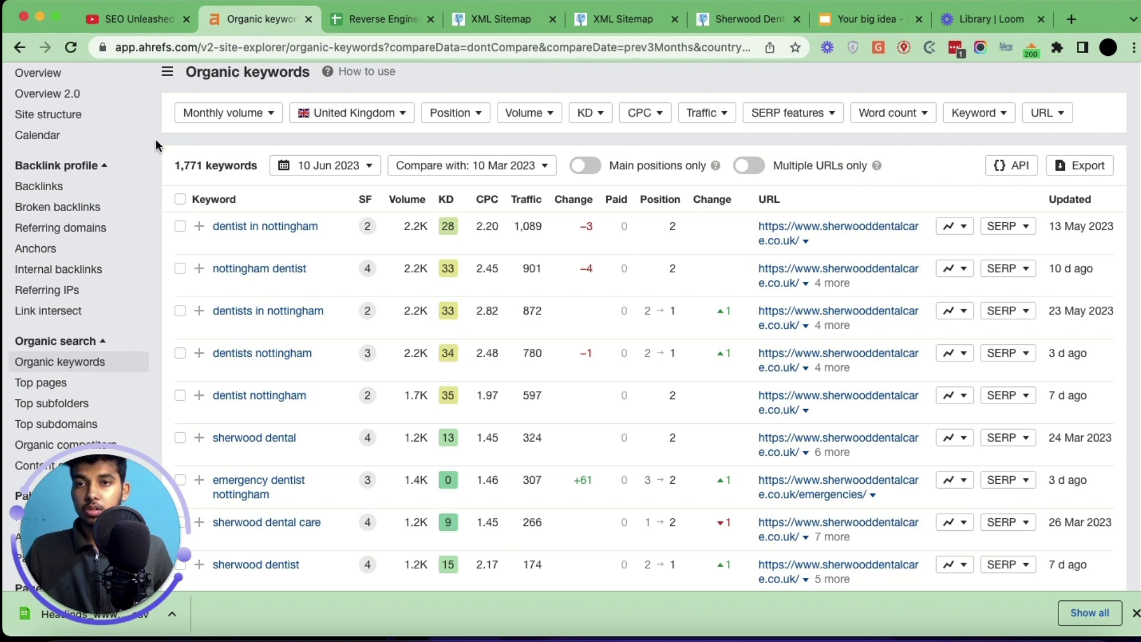
- Open the Referring Domains report showing 61 referring domains for sherwooddentalcare.co.uk
scroll(155, 139, "up", 3)
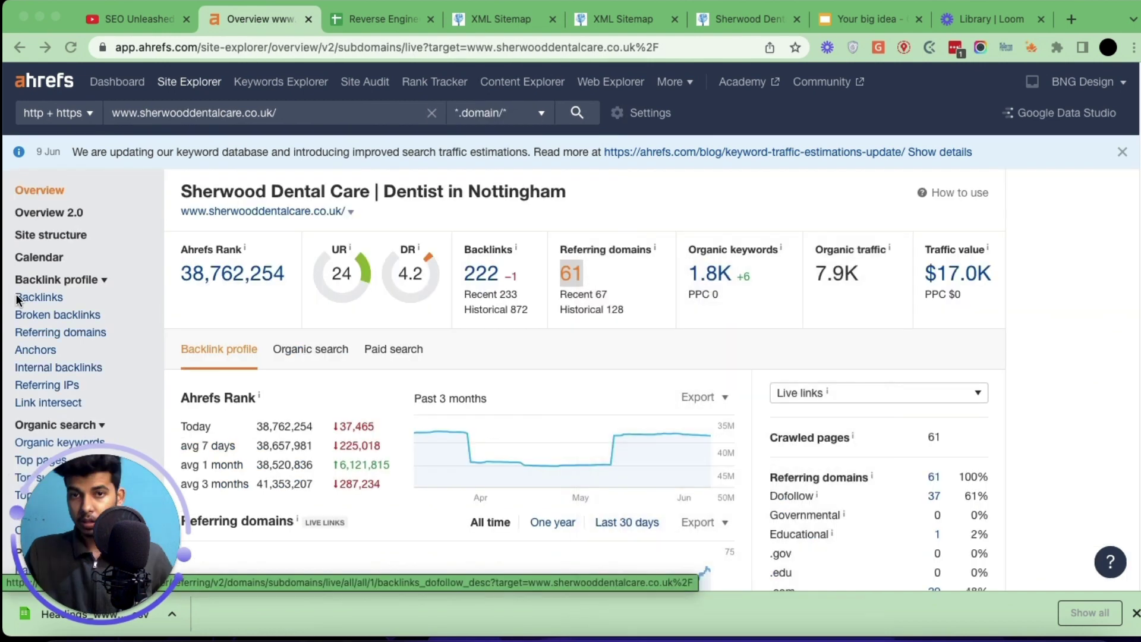
double_click(588, 272)
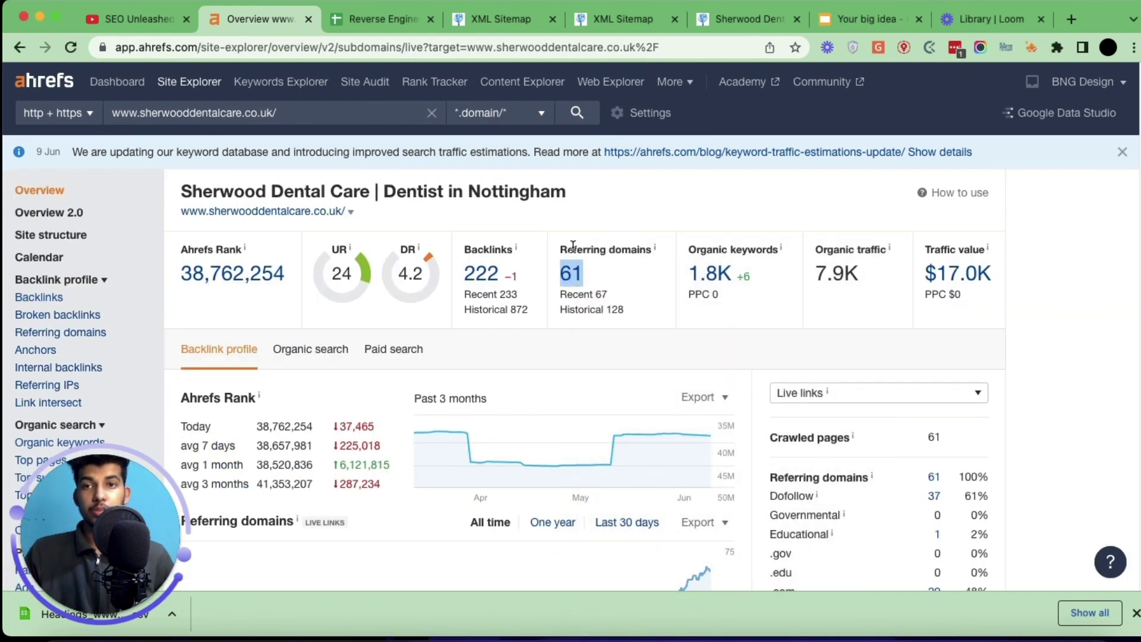
left_click(571, 275)
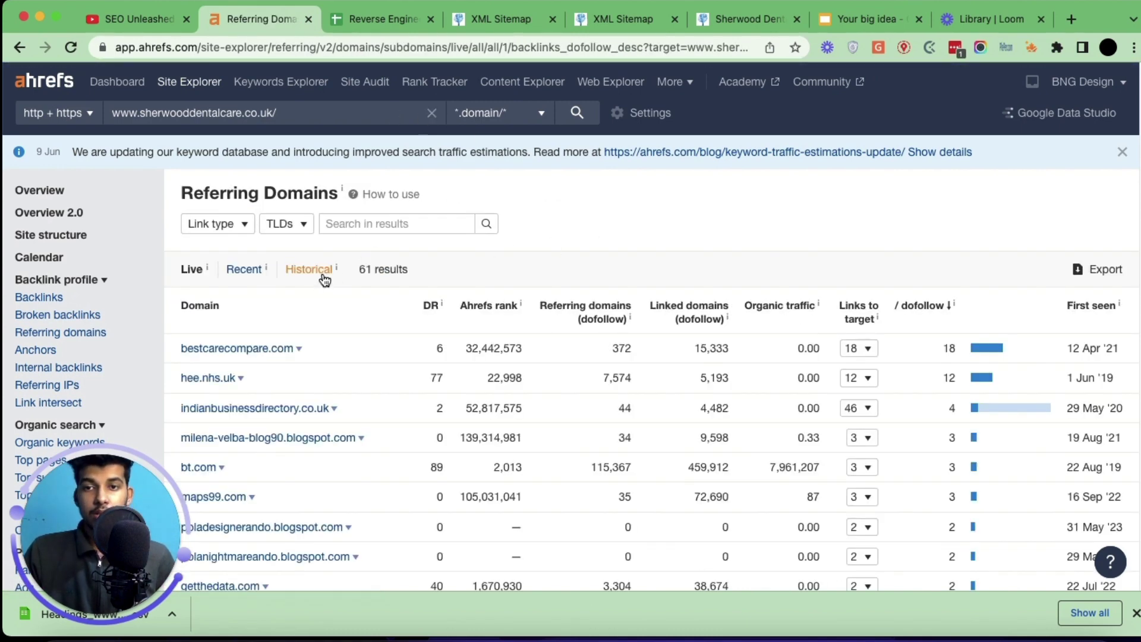
- Filter the referring domains to Dofollow links, leaving 37 domains
left_click(245, 223)
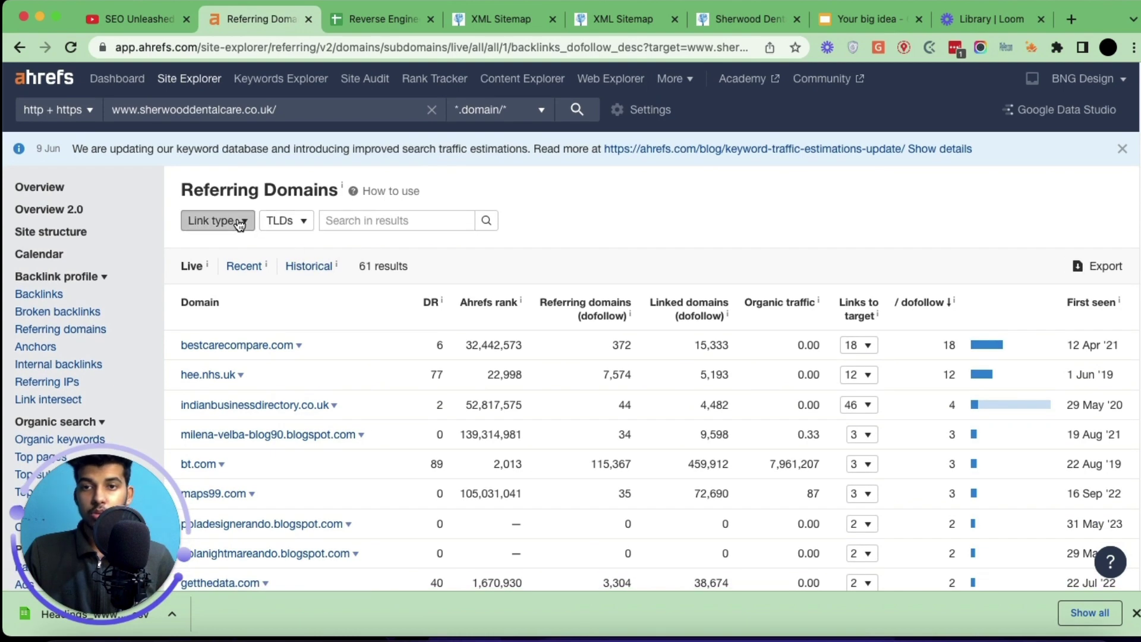
left_click(280, 272)
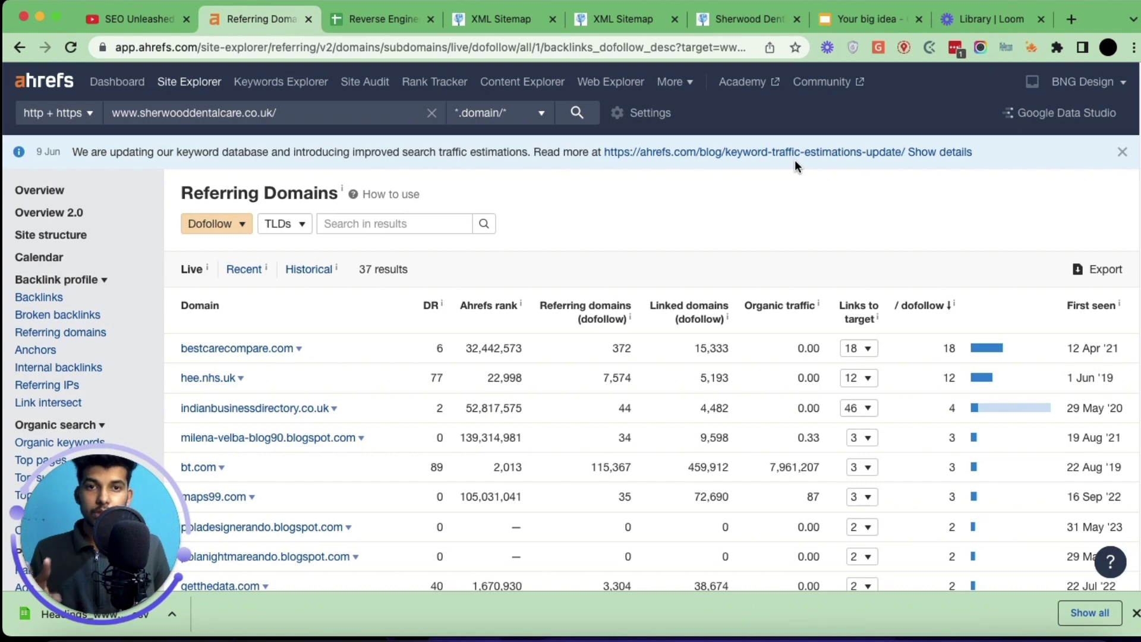
- Review the 37 dofollow referring domains, then go to the 'Reverse Engineering Your Competitors' spreadsheet
scroll(507, 202, "down", 3)
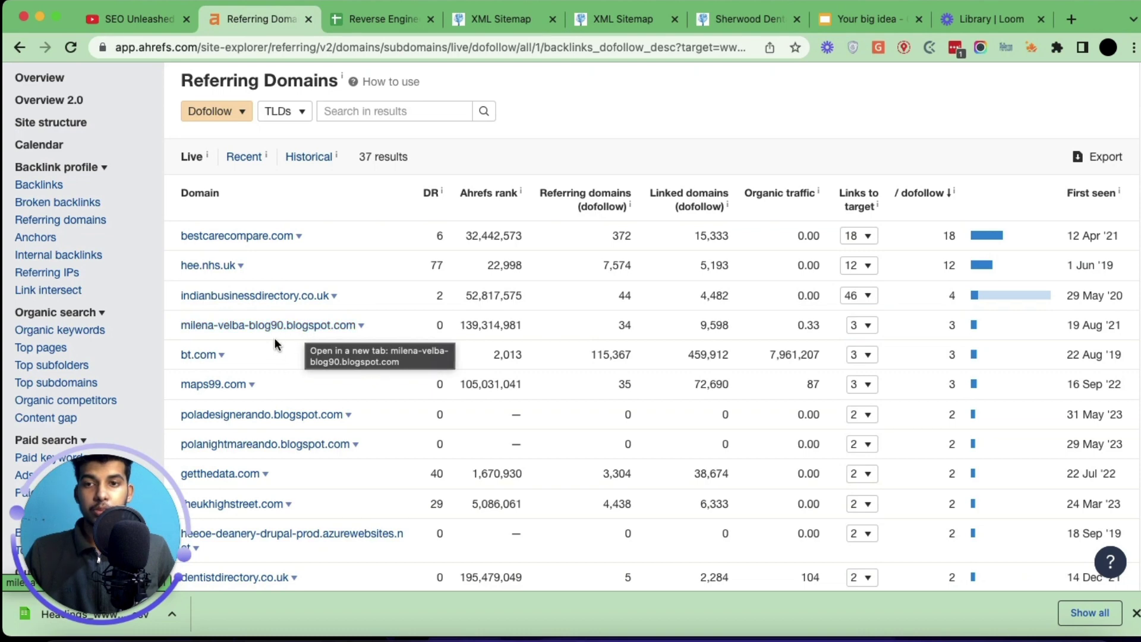
scroll(303, 405, "down", 1)
scroll(340, 311, "down", 3)
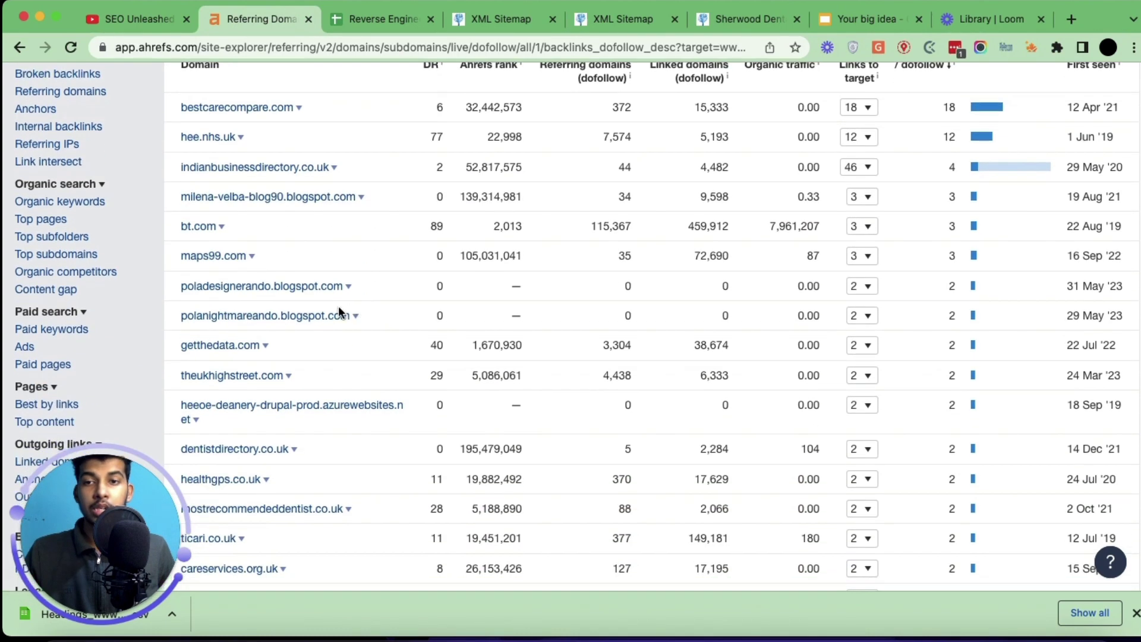
scroll(324, 321, "down", 5)
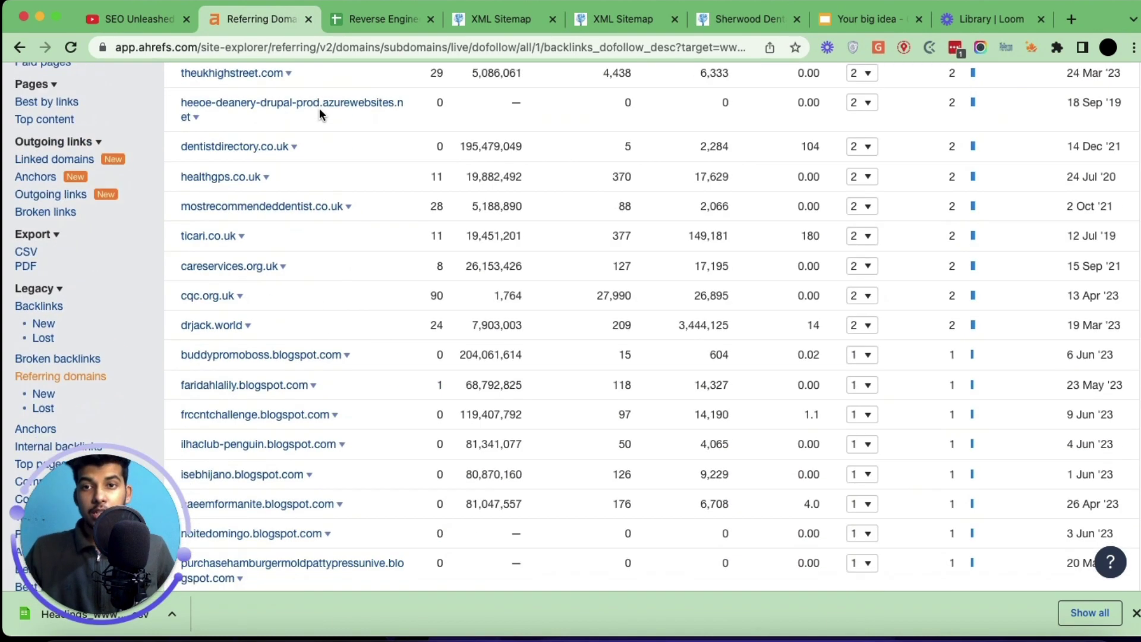
scroll(462, 239, "down", 5)
scroll(460, 237, "down", 3)
scroll(468, 287, "up", 6)
scroll(471, 286, "down", 6)
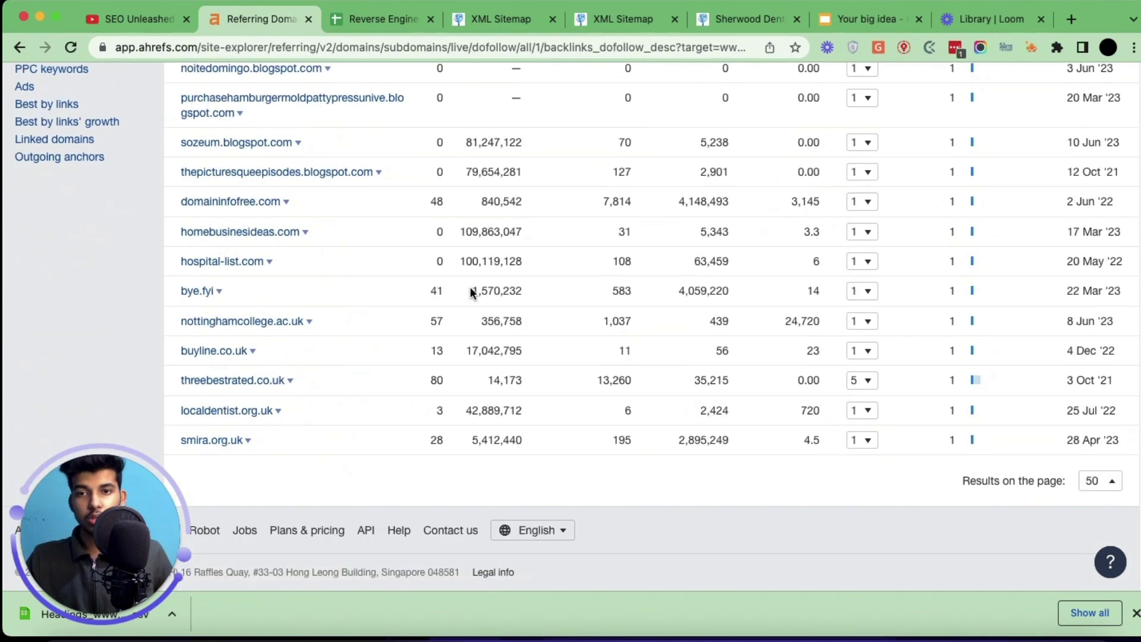
scroll(349, 351, "up", 4)
scroll(357, 350, "down", 4)
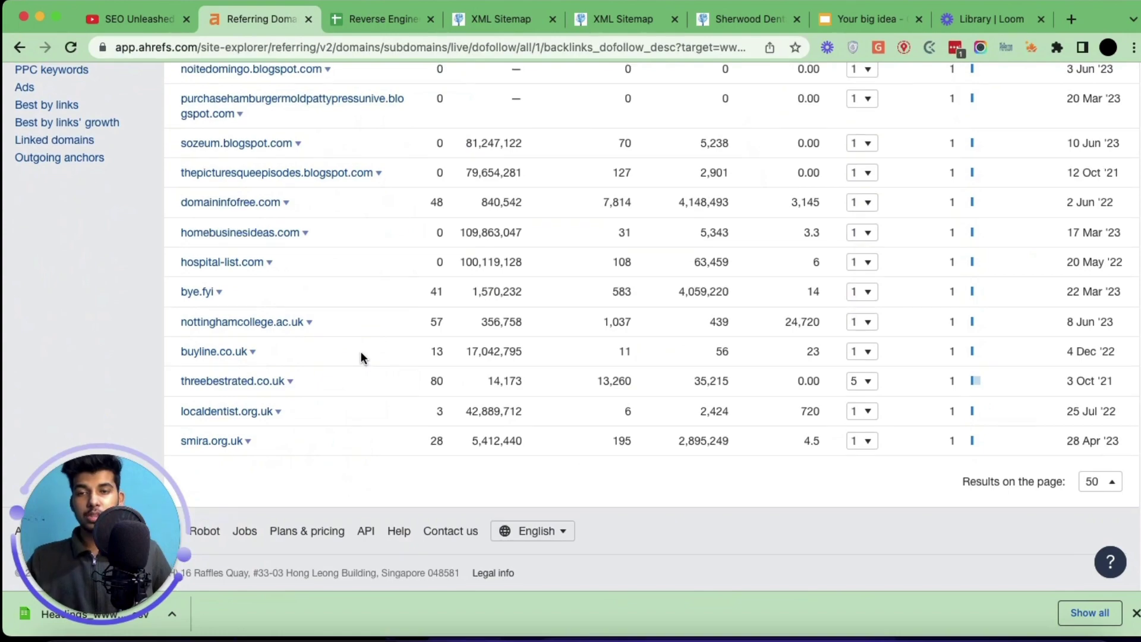
scroll(361, 351, "up", 2)
scroll(362, 353, "up", 3)
scroll(367, 356, "up", 10)
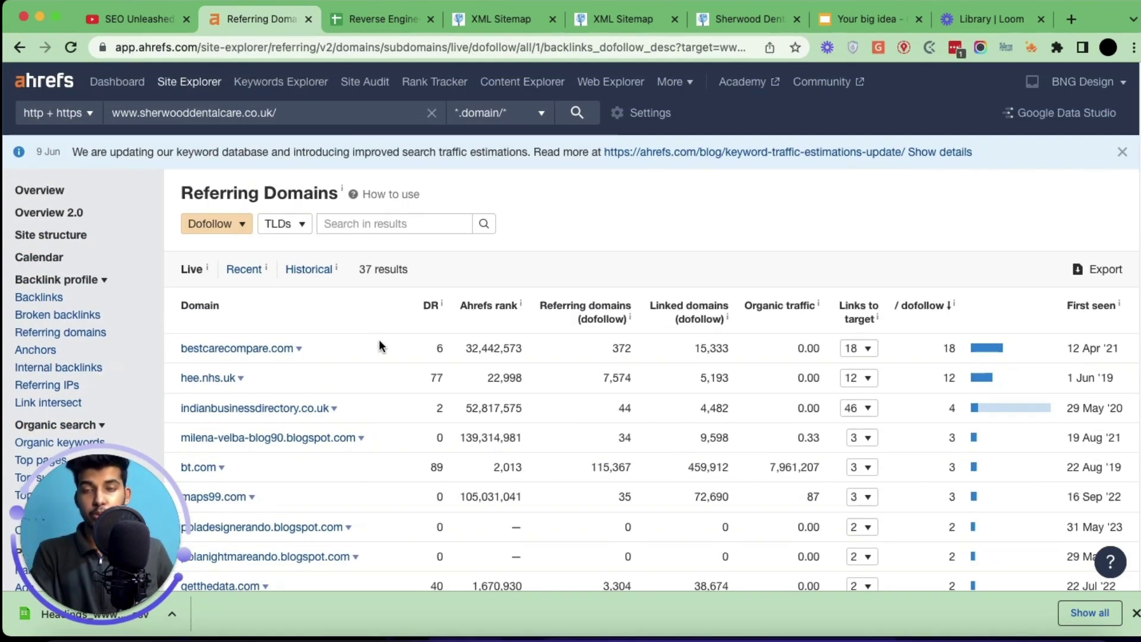
scroll(380, 337, "down", 10)
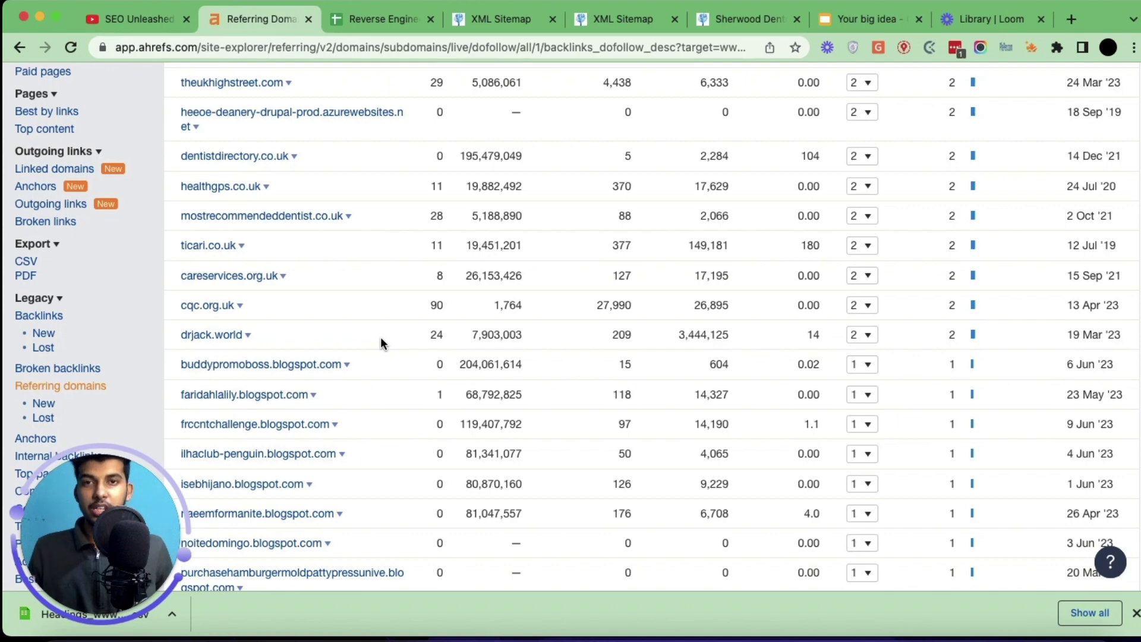
scroll(380, 336, "up", 15)
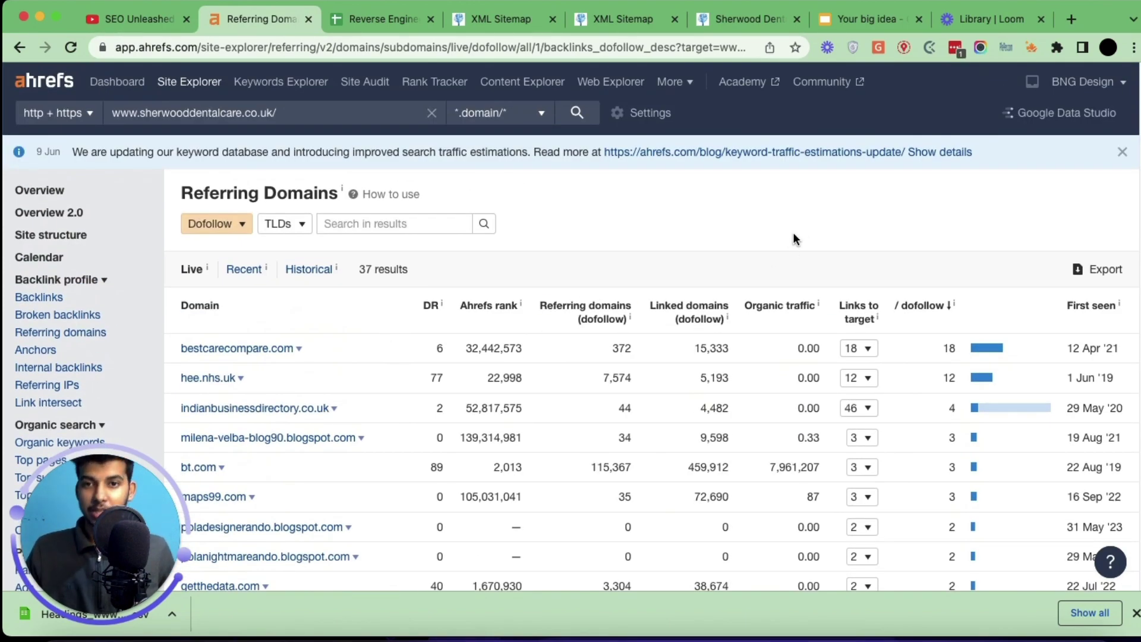
scroll(550, 288, "down", 5)
scroll(399, 242, "up", 5)
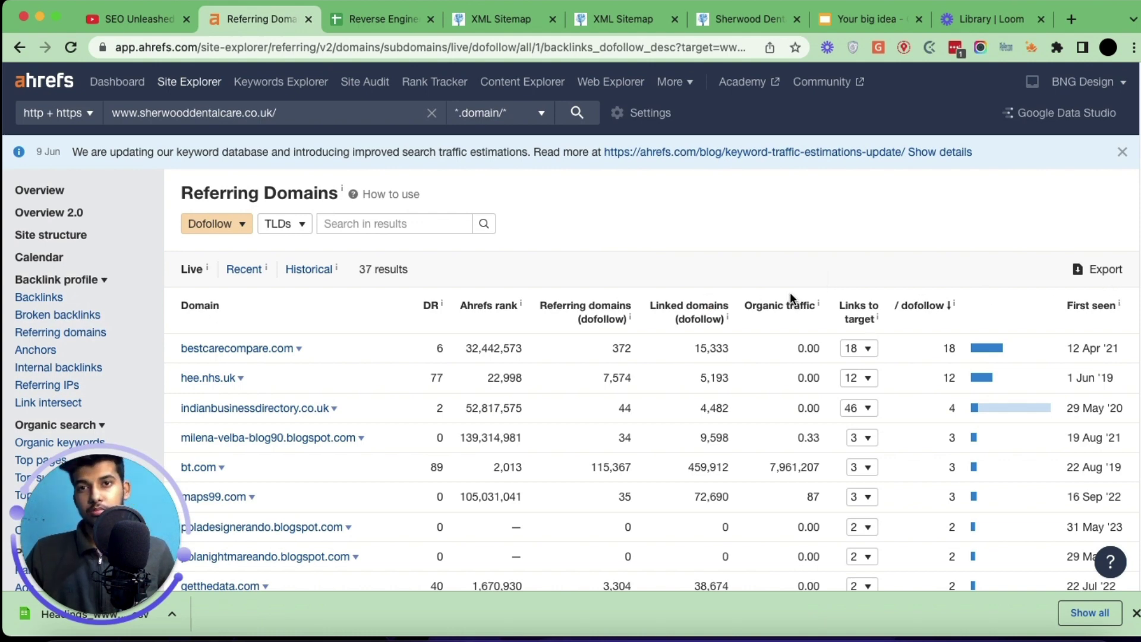
left_click(382, 23)
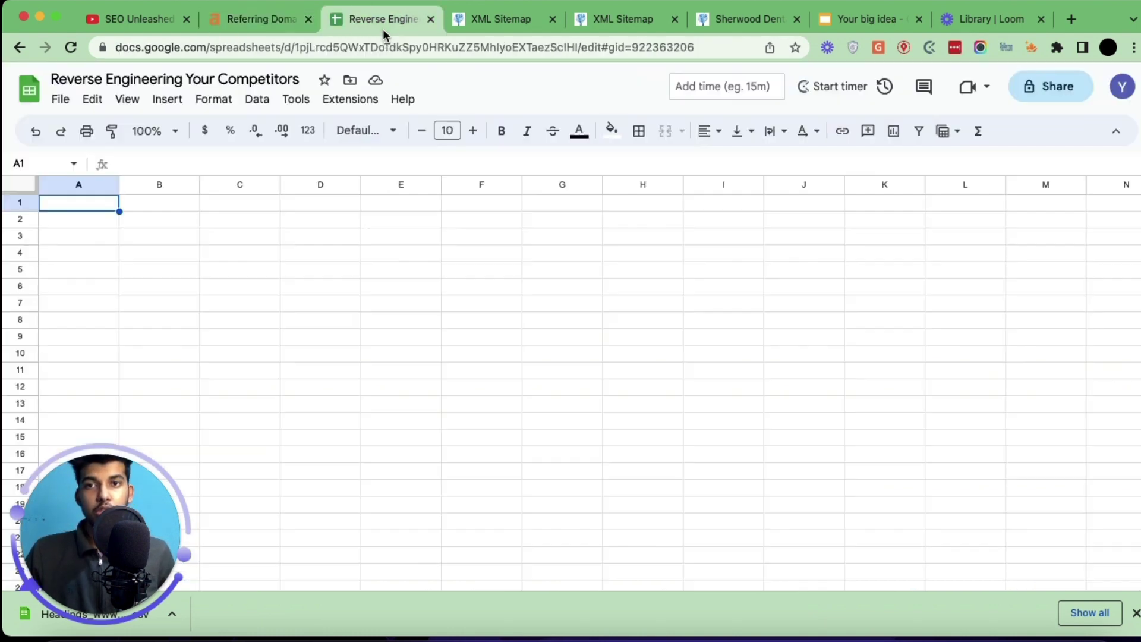
- Dismiss the downloads notice and switch to the empty 'link profile' sheet
left_click_drag(101, 523, 237, 437)
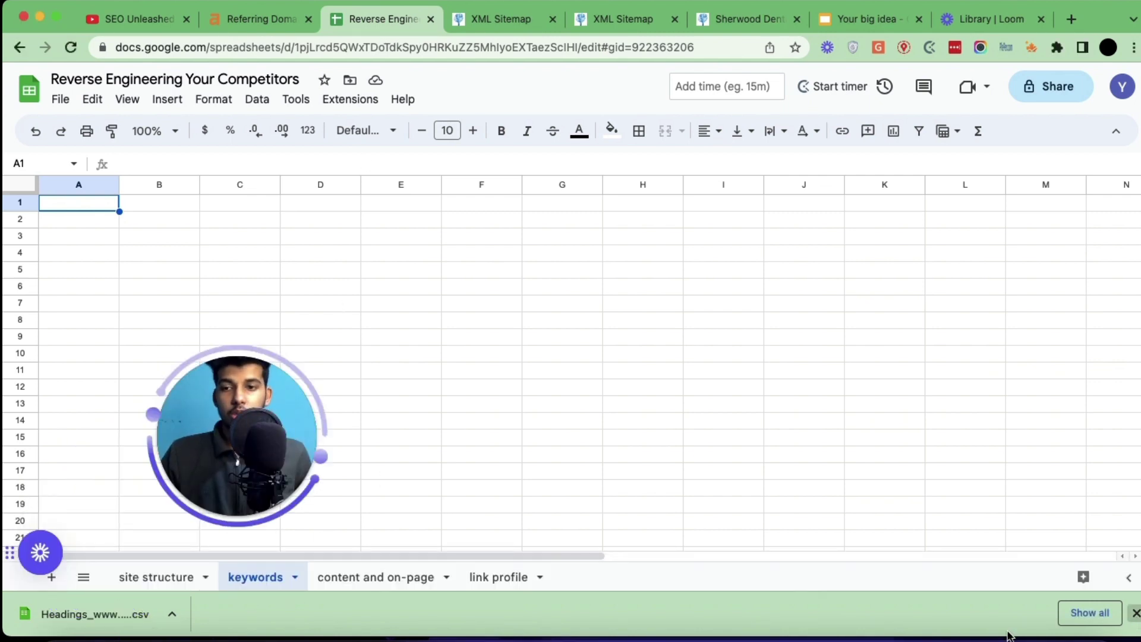
left_click(1135, 612)
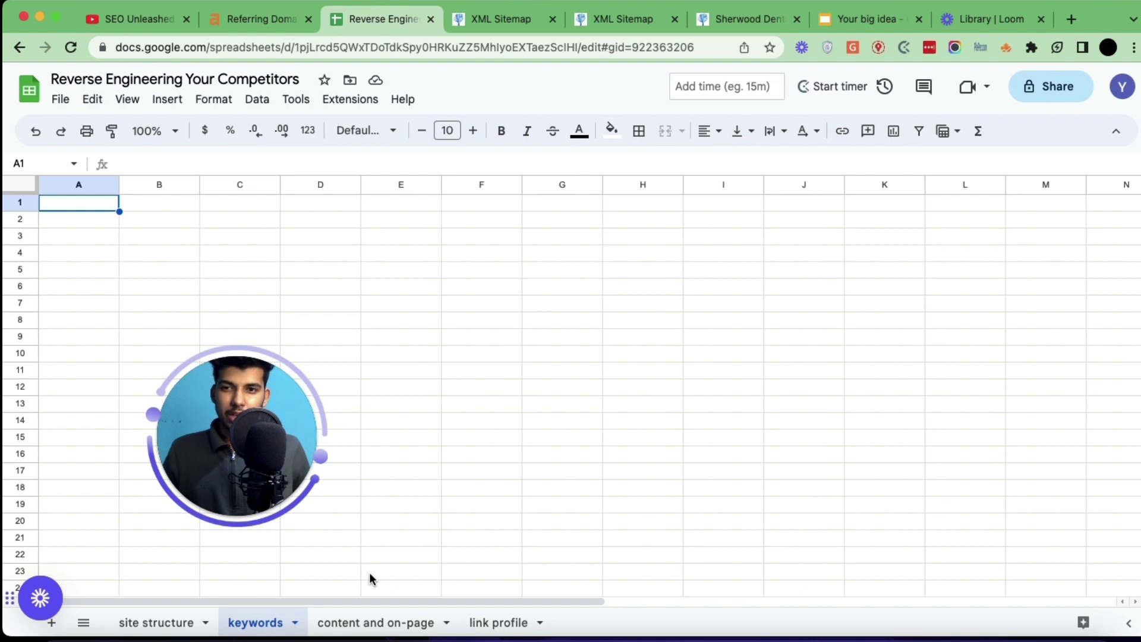
left_click(494, 624)
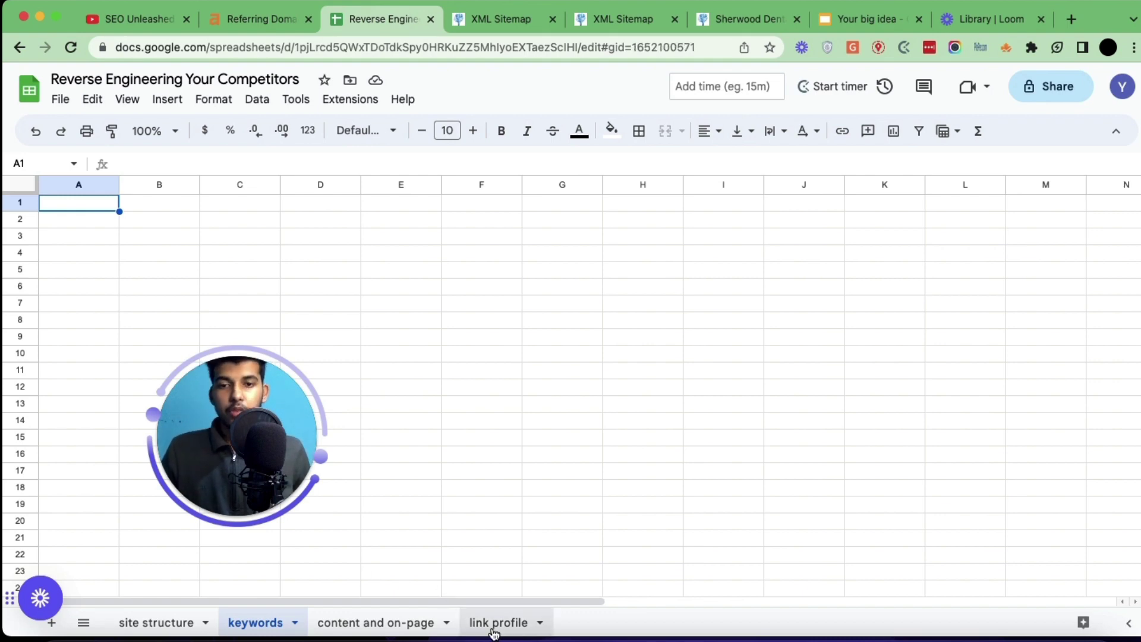